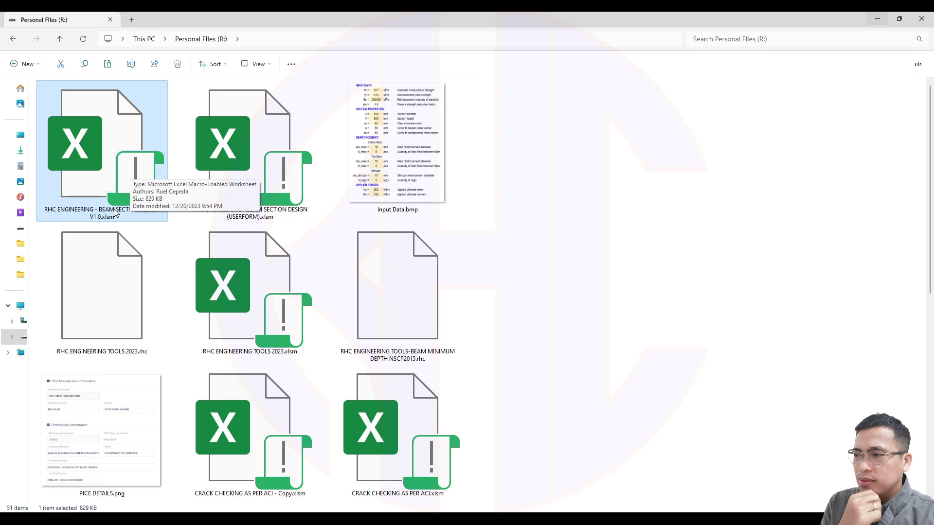
# Step: Open RHC ENGINEERING - BEAM SECTION DESIGN V1.0.xlsm from the Personal Files folder
pyautogui.doubleClick(112, 155)
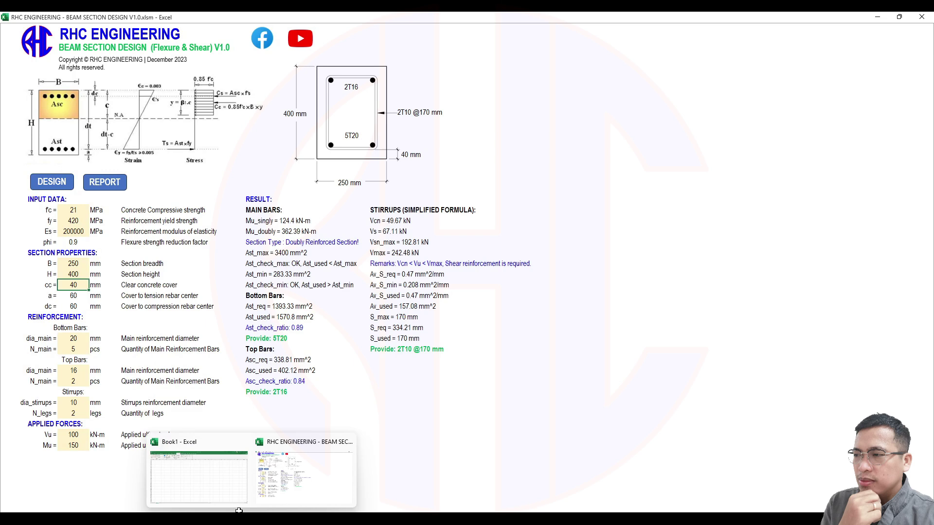
# Step: Switch to the blank Book1 workbook and close it, returning to the beam design sheet
pyautogui.click(200, 478)
pyautogui.click(922, 19)
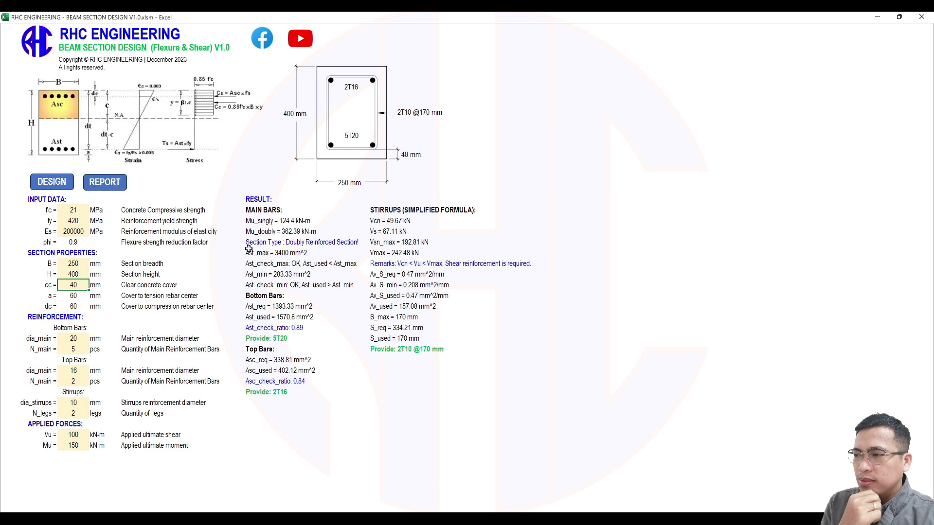
pyautogui.click(77, 209)
pyautogui.press('Down')
pyautogui.press('Down')
pyautogui.click(74, 283)
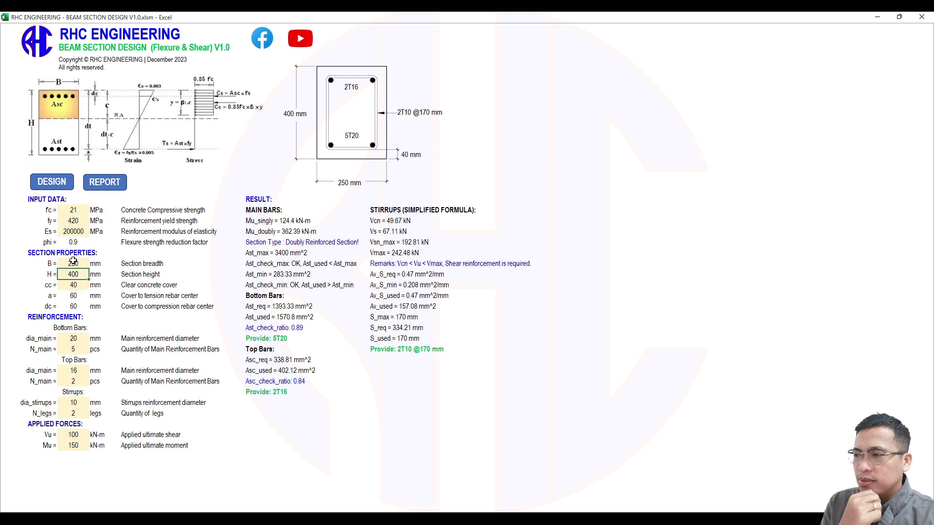
pyautogui.click(82, 209)
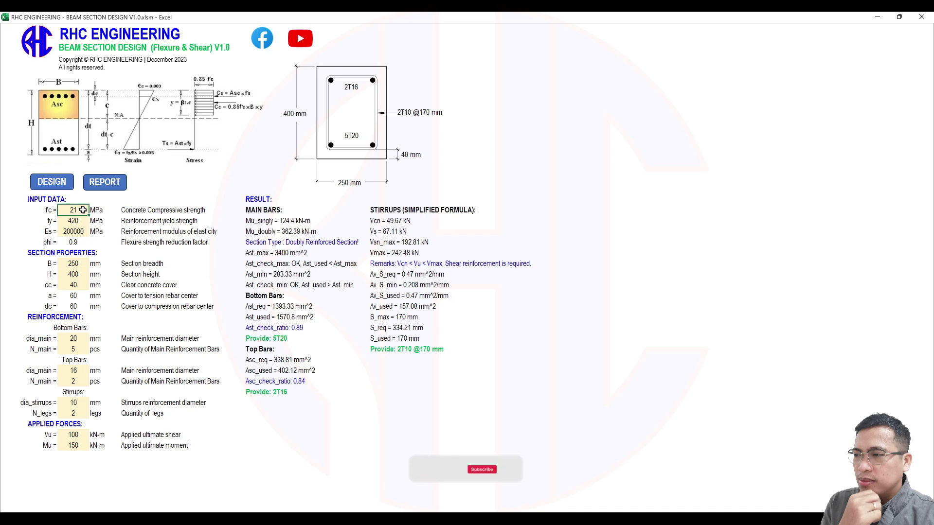
pyautogui.press('Down')
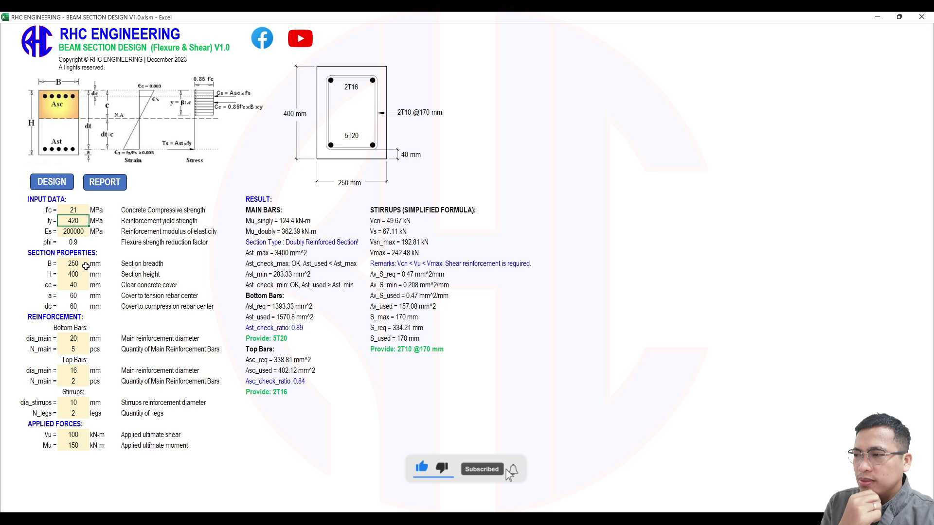
pyautogui.scroll(5, 170, 313)
pyautogui.scroll(-4, 171, 313)
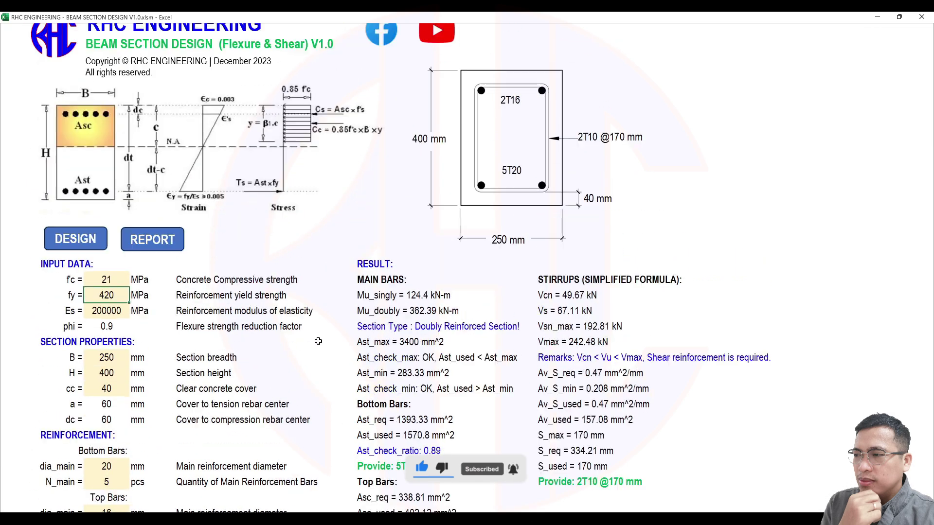
pyautogui.scroll(1, 324, 333)
pyautogui.scroll(4, 416, 330)
pyautogui.scroll(-4, 416, 330)
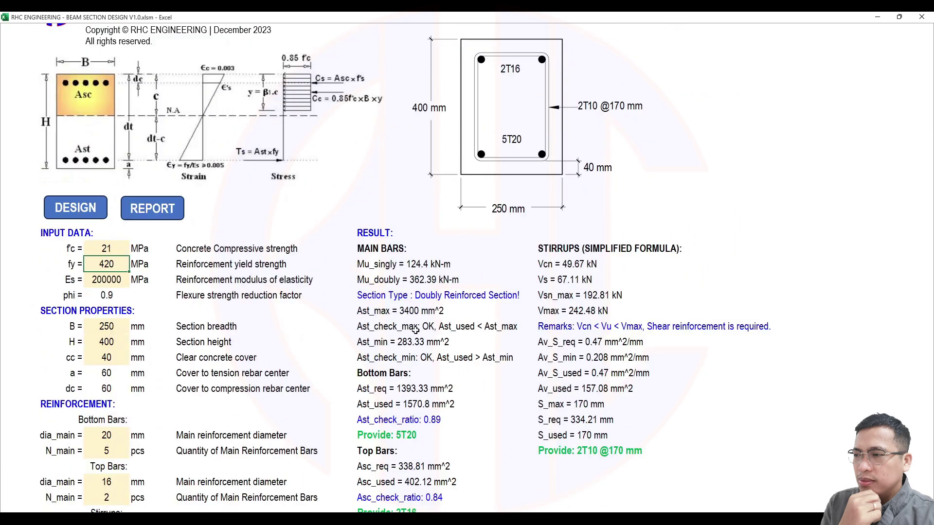
pyautogui.scroll(1, 416, 328)
pyautogui.scroll(-2, 416, 327)
pyautogui.scroll(4, 417, 328)
pyautogui.scroll(-4, 423, 323)
pyautogui.scroll(1, 423, 322)
pyautogui.scroll(4, 425, 323)
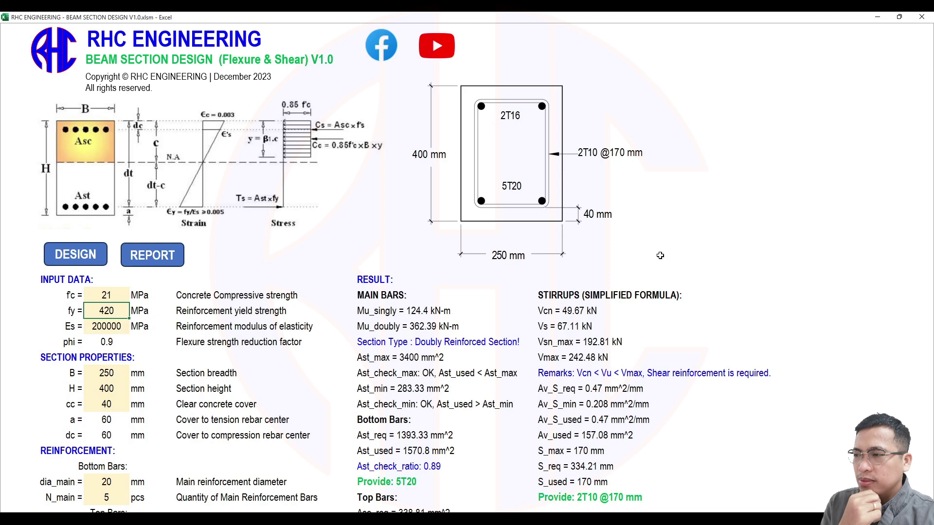
pyautogui.scroll(-4, 448, 276)
pyautogui.scroll(4, 429, 296)
pyautogui.scroll(-5, 603, 308)
pyautogui.scroll(5, 604, 310)
pyautogui.scroll(-3, 263, 311)
# Step: Set concrete strength f'c to 28 MPa and steel yield fy to 415 MPa
pyautogui.click(119, 156)
pyautogui.write('28')
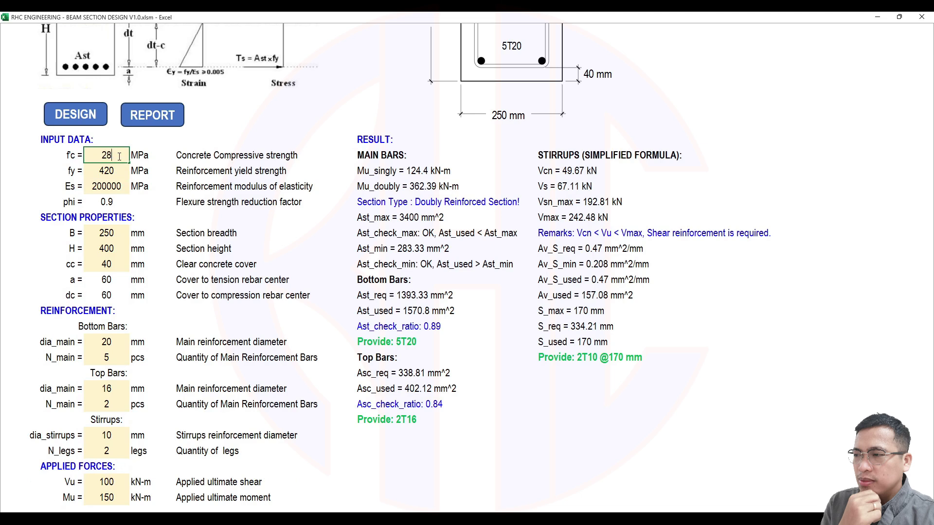
pyautogui.press('Return')
pyautogui.write('415')
pyautogui.press('Return')
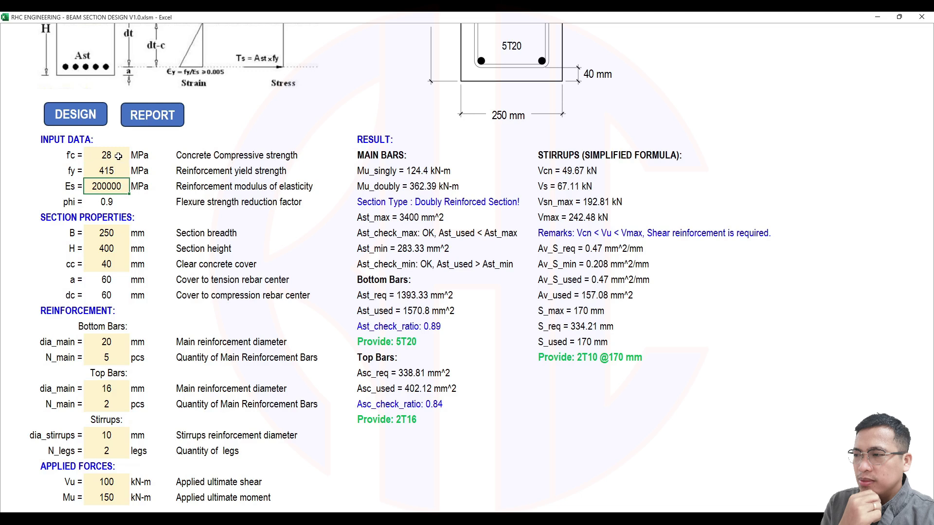
# Step: Set the section breadth B to 300 mm and height H to 450 mm
pyautogui.click(112, 235)
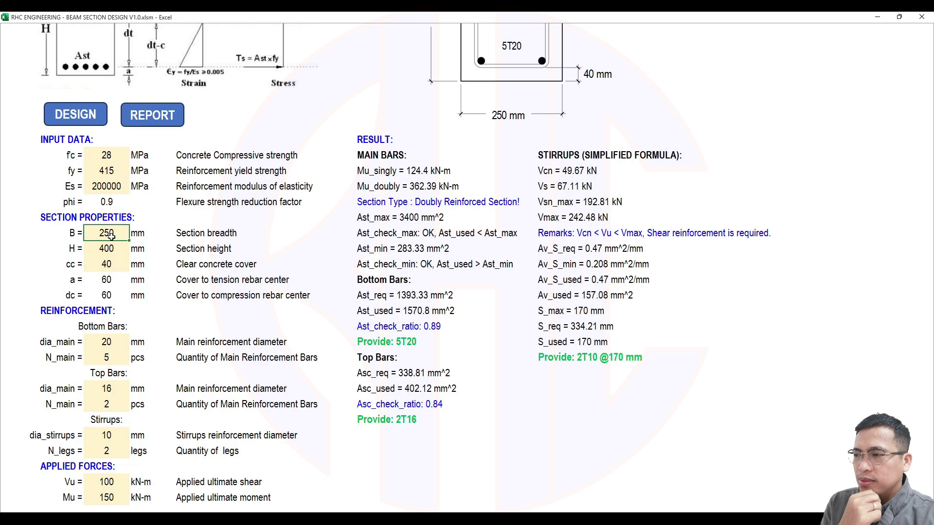
pyautogui.write('300')
pyautogui.press('Return')
pyautogui.write('450')
pyautogui.press('Return')
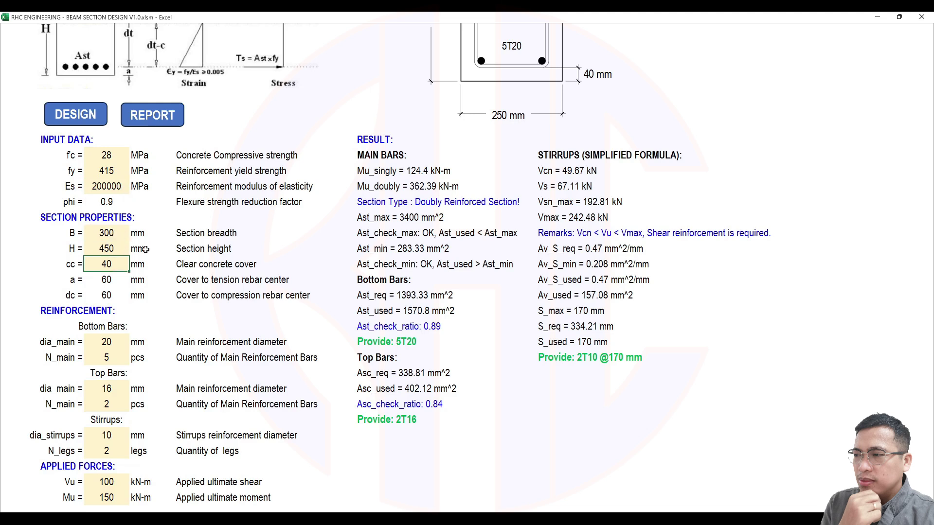
pyautogui.scroll(-2, 114, 241)
pyautogui.press('Return')
# Step: Set the bottom bars to two 16 mm bars
pyautogui.click(117, 244)
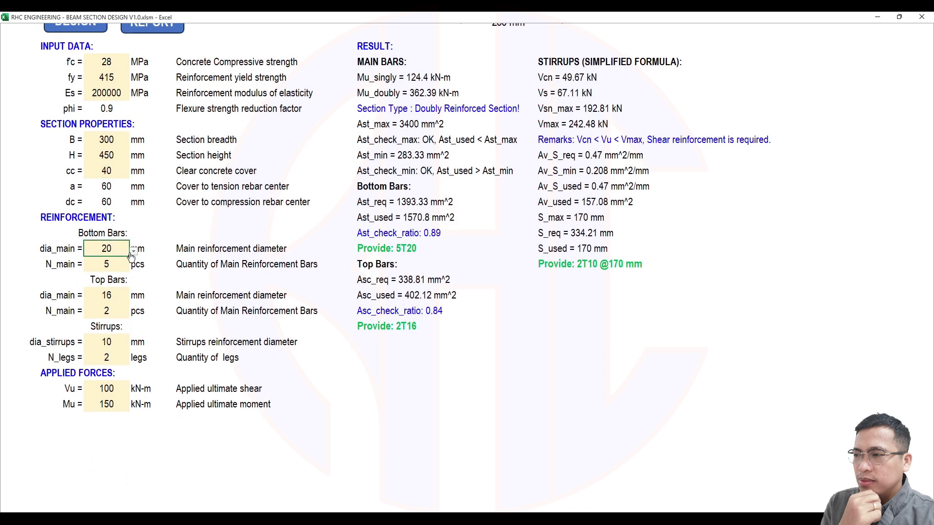
pyautogui.click(133, 250)
pyautogui.click(91, 281)
pyautogui.click(114, 265)
pyautogui.write('2')
pyautogui.press('Return')
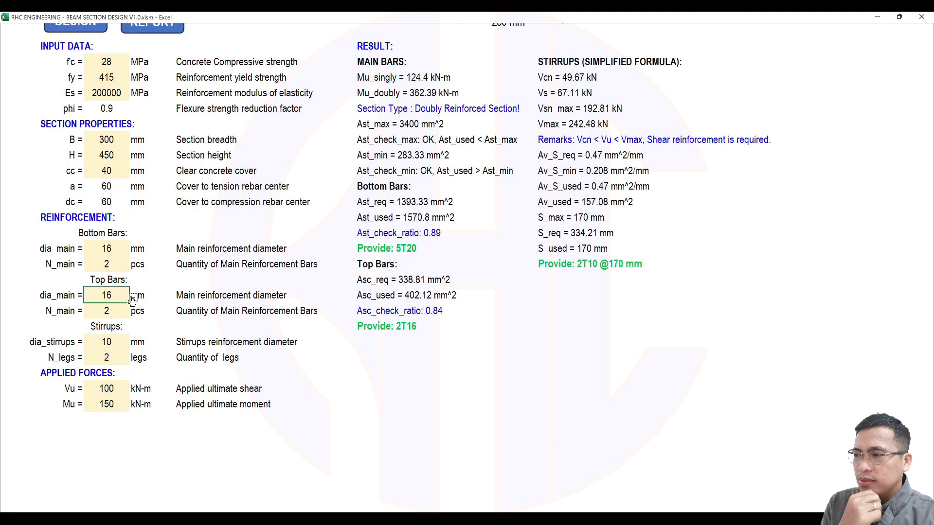
# Step: Check the stirrup diameter, applied shear Vu and applied moment Mu inputs
pyautogui.click(108, 343)
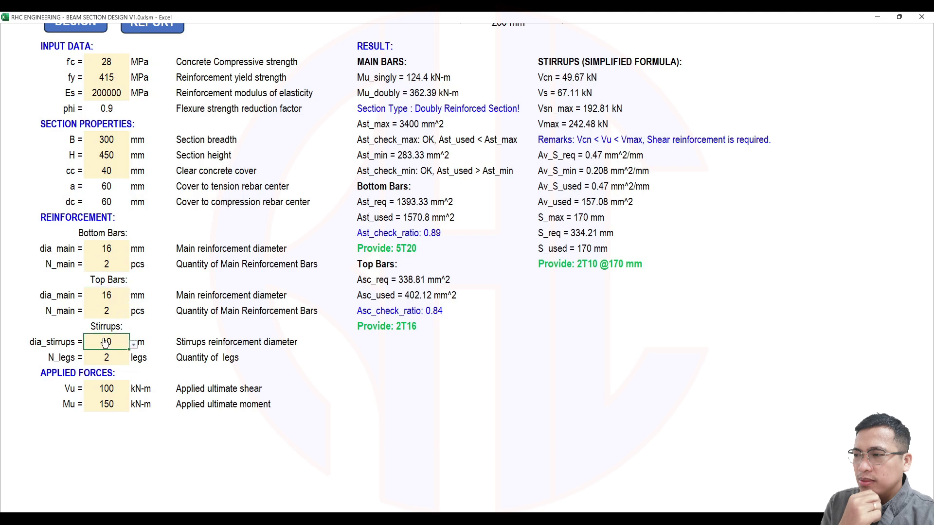
pyautogui.click(117, 391)
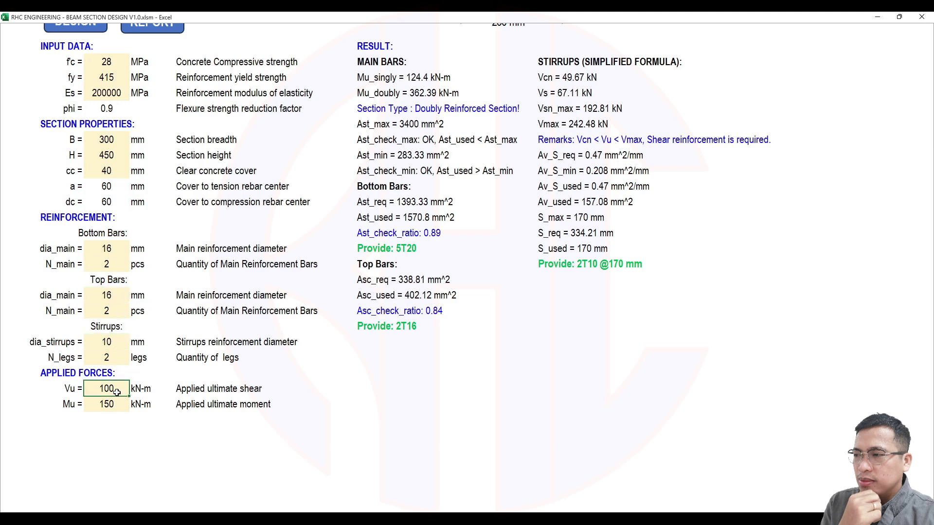
pyautogui.scroll(2, 401, 316)
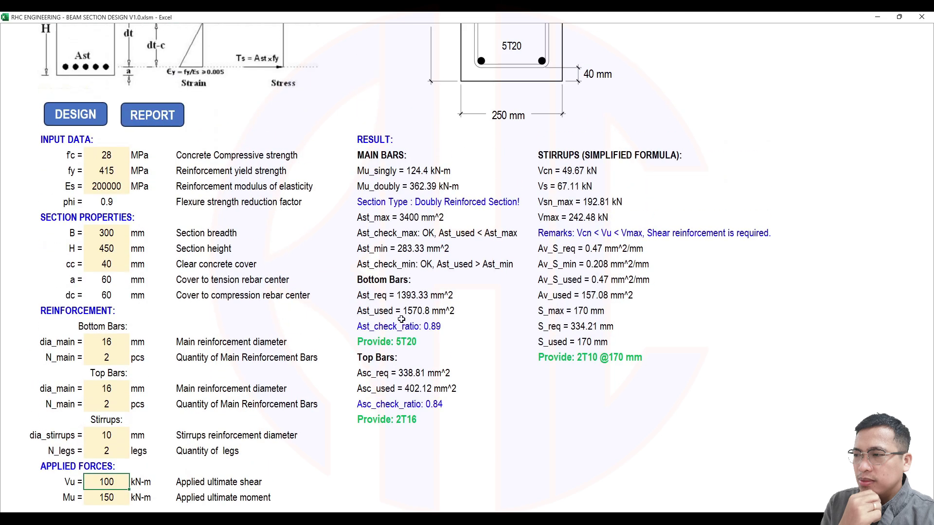
pyautogui.scroll(-2, 402, 322)
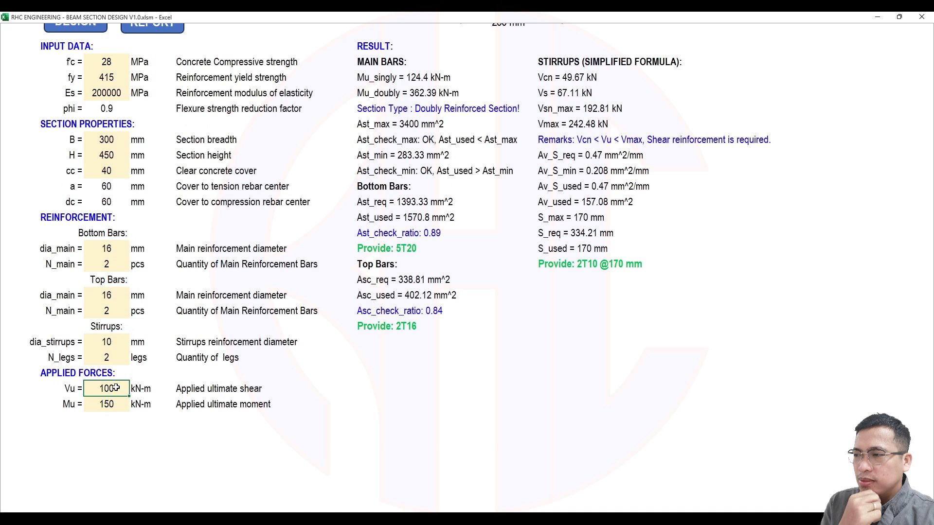
pyautogui.click(114, 405)
pyautogui.scroll(4, 749, 327)
pyautogui.scroll(-1, 754, 330)
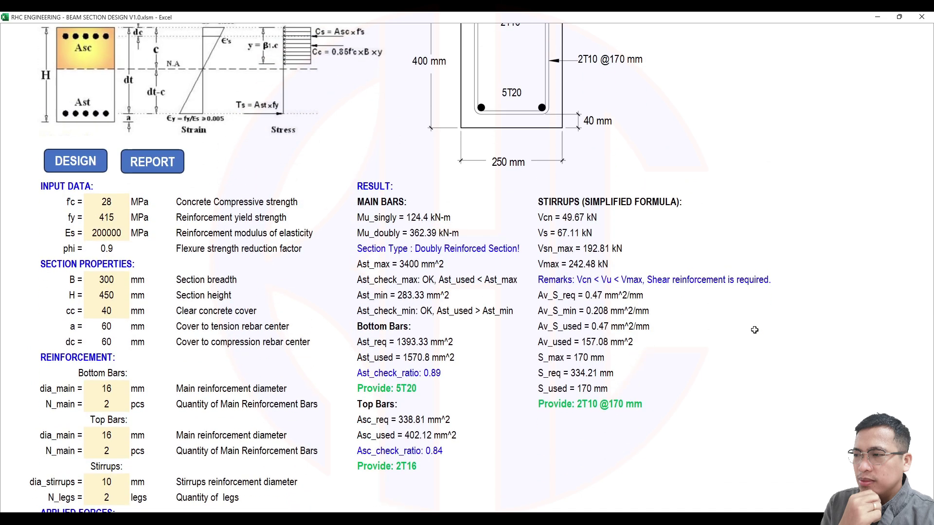
pyautogui.scroll(2, 754, 330)
pyautogui.scroll(-3, 753, 327)
pyautogui.scroll(2, 176, 239)
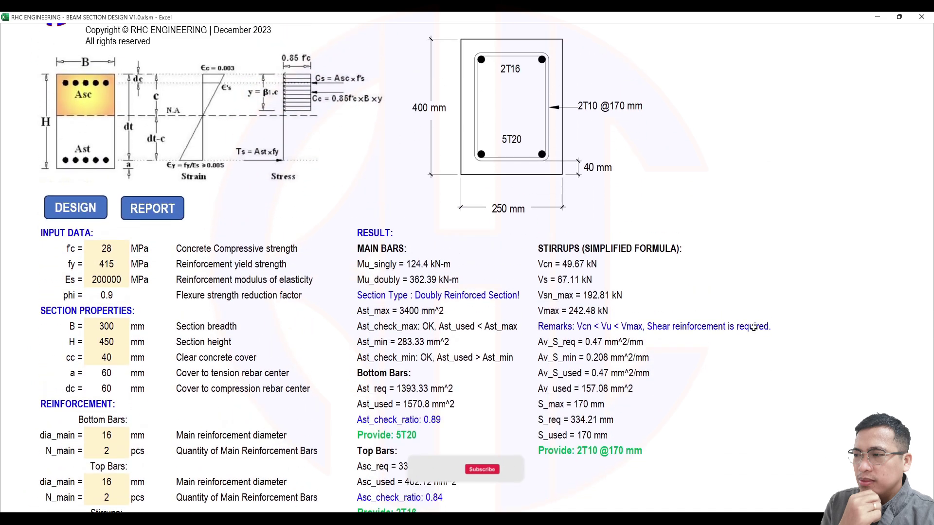
pyautogui.click(77, 210)
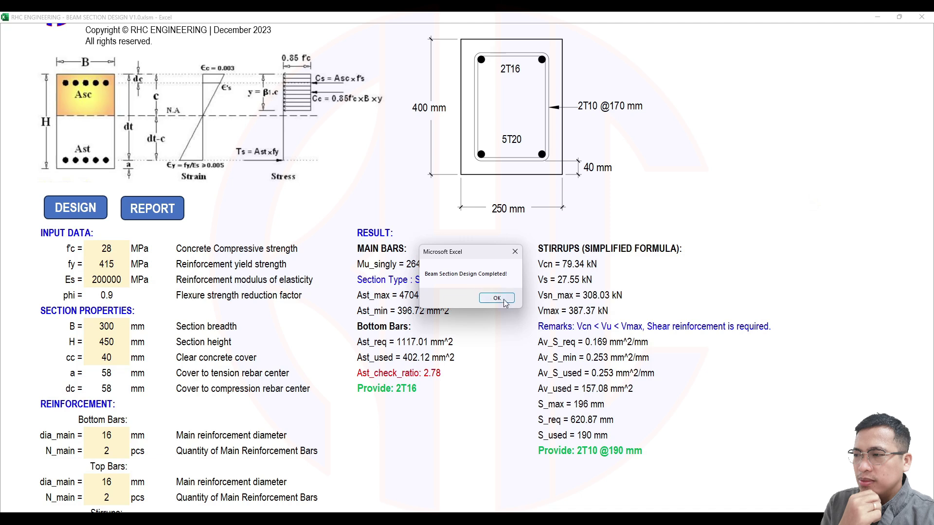
pyautogui.moveTo(471, 250); pyautogui.dragTo(483, 201)
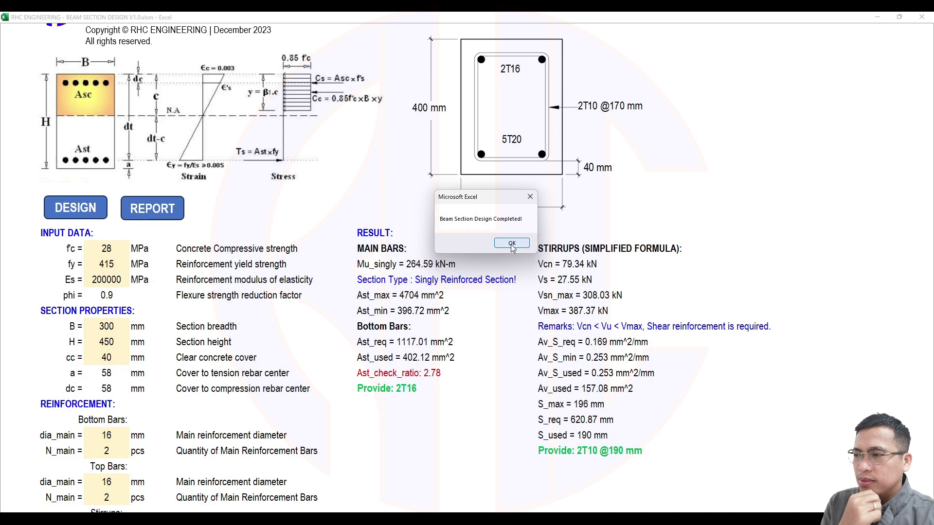
pyautogui.click(511, 245)
pyautogui.scroll(-1, 720, 166)
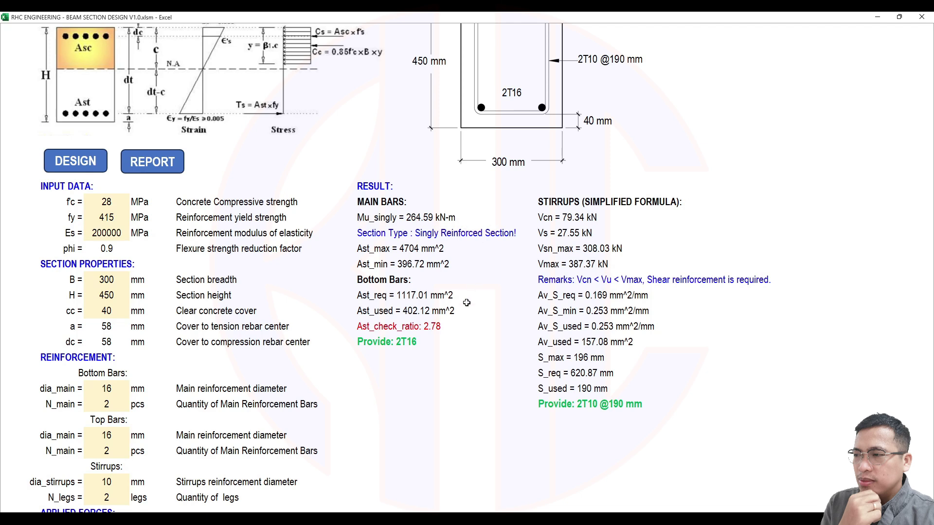
# Step: Scroll through the results: 1117.01 mm^2 required vs 402.12 mm^2 used, check ratio 2.78
pyautogui.scroll(2, 464, 302)
pyautogui.scroll(-3, 428, 302)
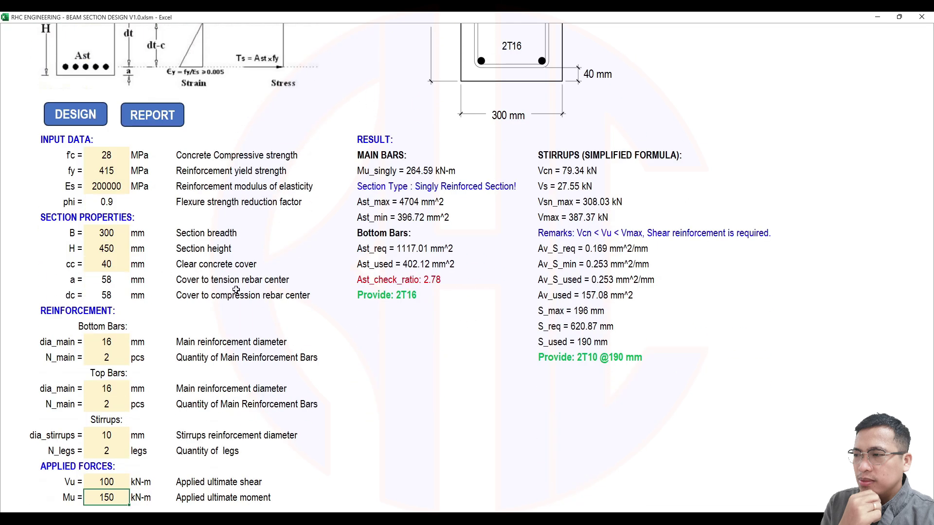
pyautogui.scroll(3, 236, 291)
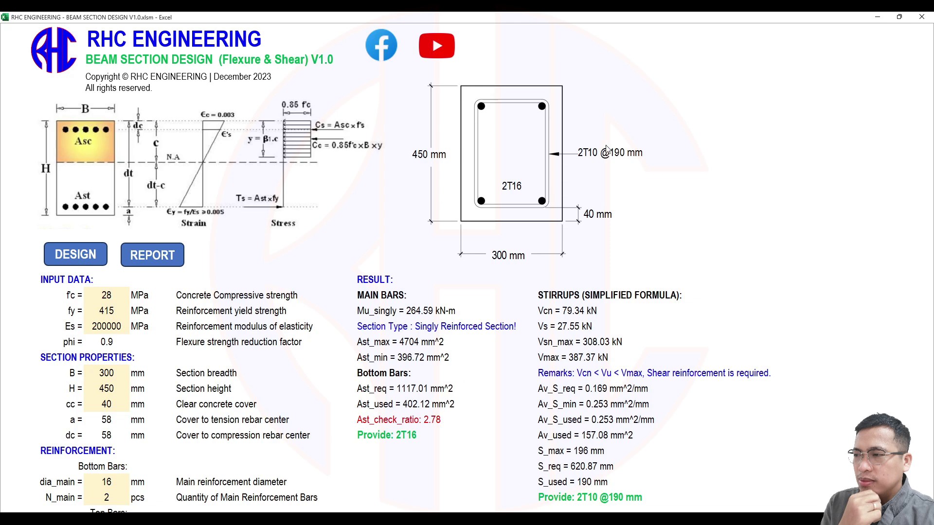
pyautogui.scroll(-2, 608, 145)
pyautogui.scroll(1, 583, 83)
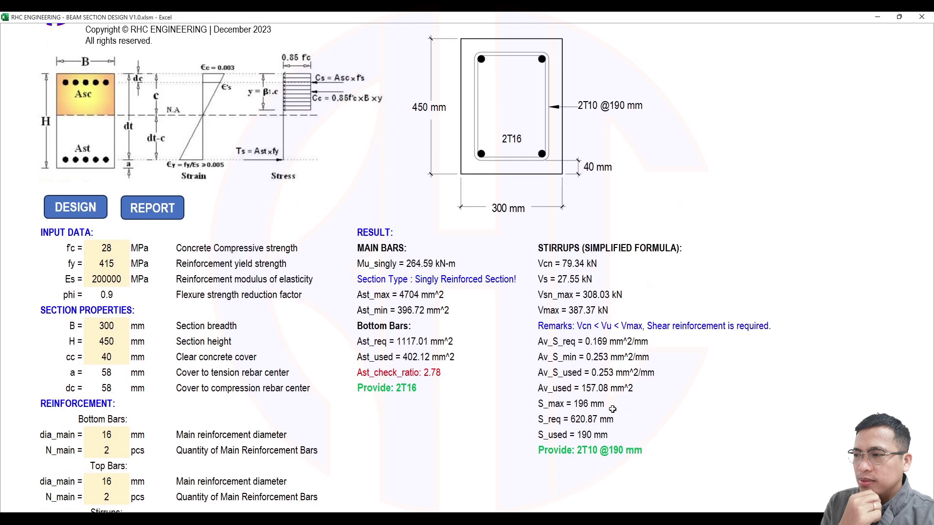
pyautogui.scroll(-2, 498, 161)
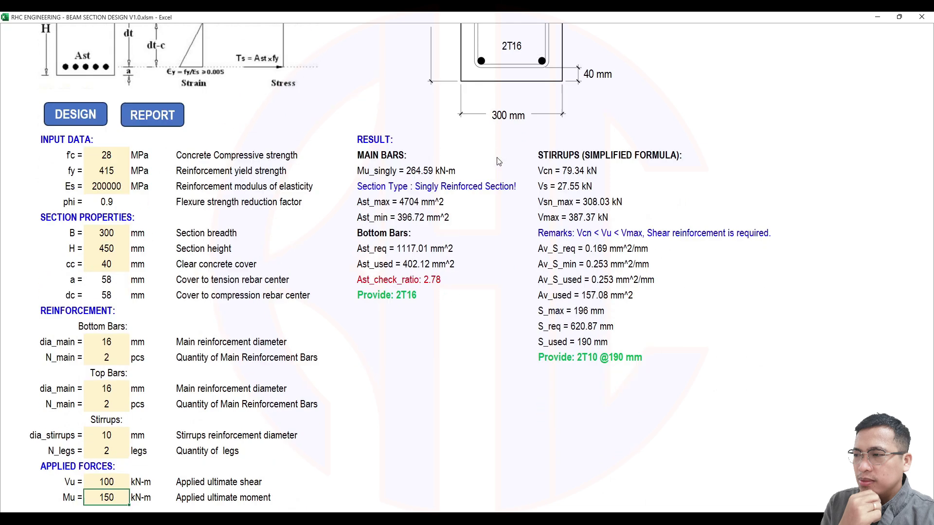
pyautogui.scroll(1, 132, 270)
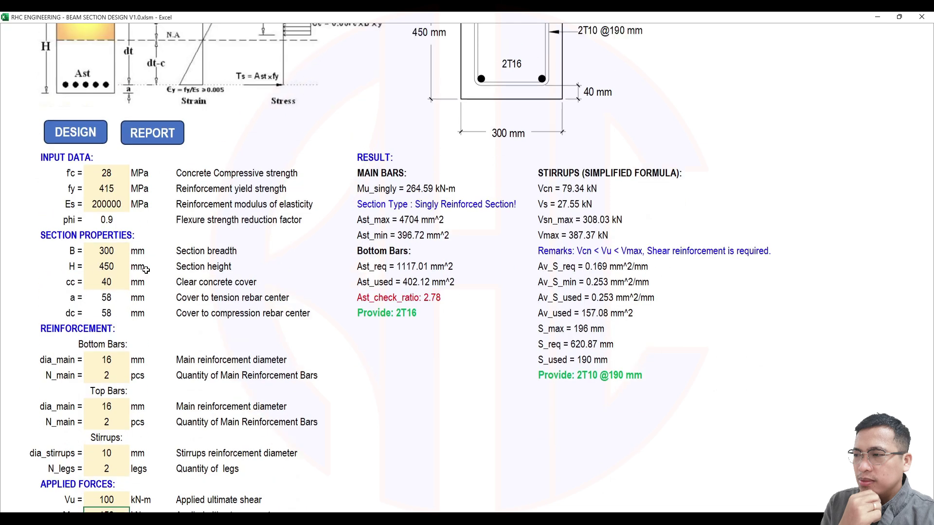
pyautogui.scroll(-2, 375, 231)
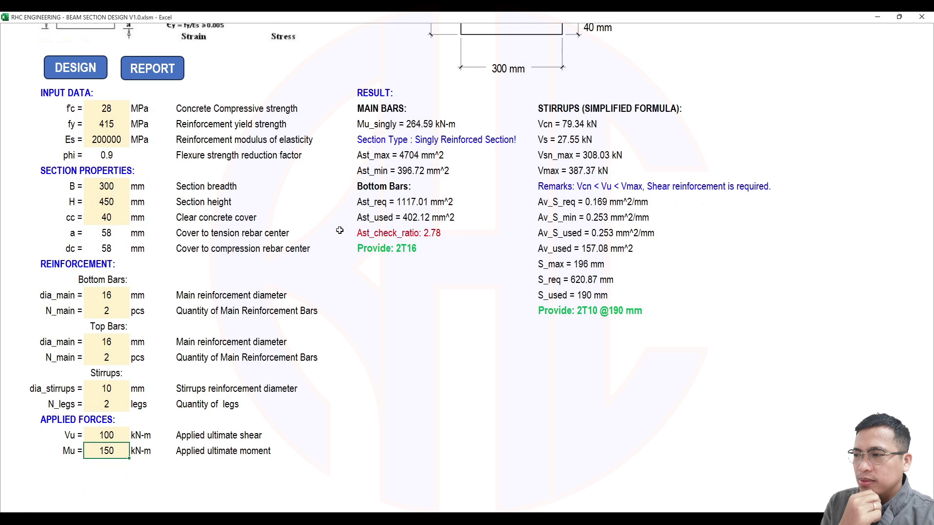
pyautogui.scroll(1, 392, 246)
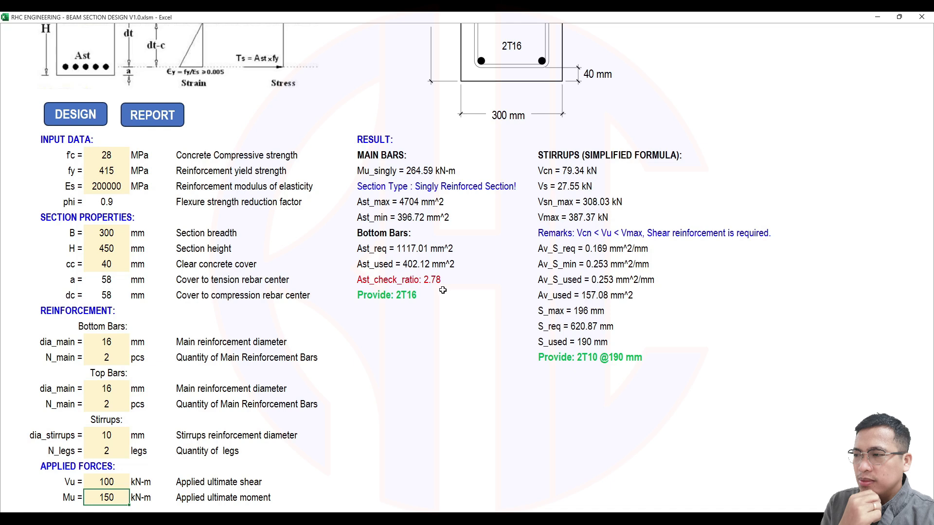
pyautogui.scroll(-2, 238, 305)
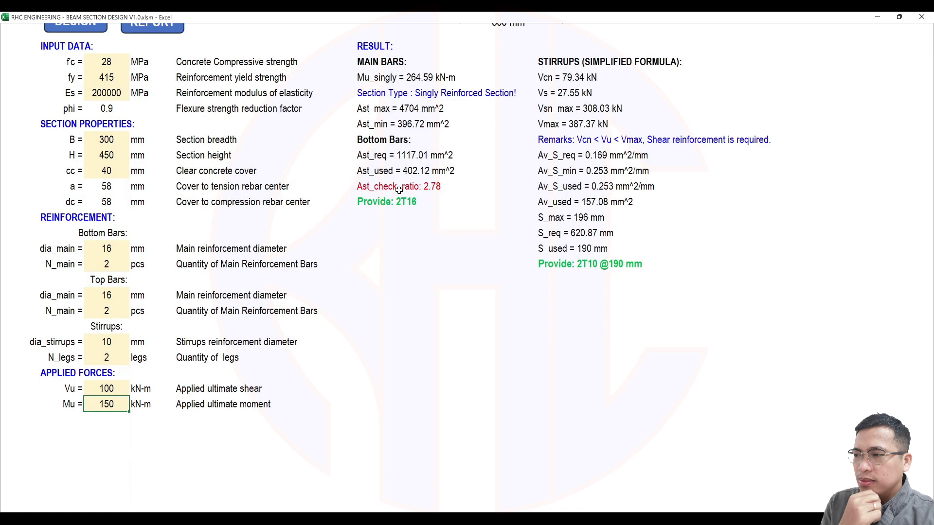
# Step: Try a 20 mm top bar diameter and dismiss a design-finished message
pyautogui.click(116, 294)
pyautogui.click(134, 295)
pyautogui.click(112, 335)
pyautogui.click(112, 310)
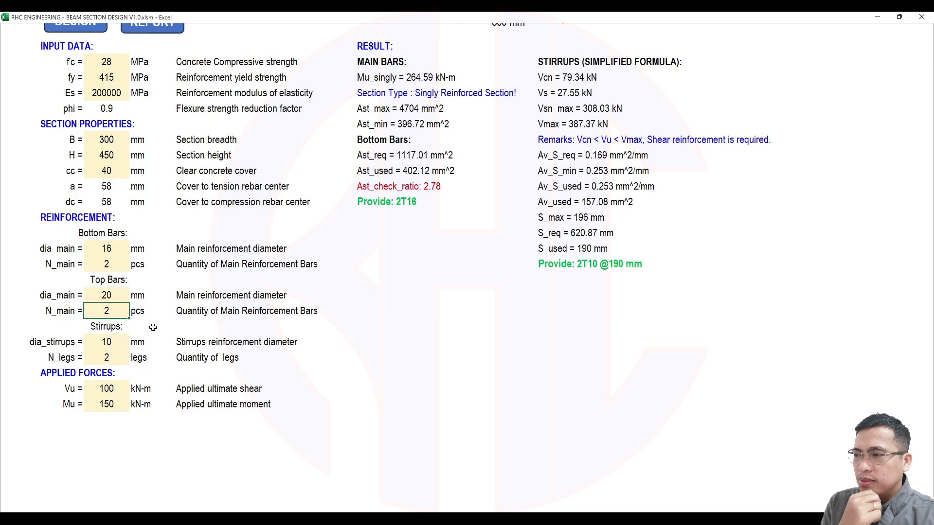
pyautogui.press('Return')
pyautogui.scroll(2, 156, 326)
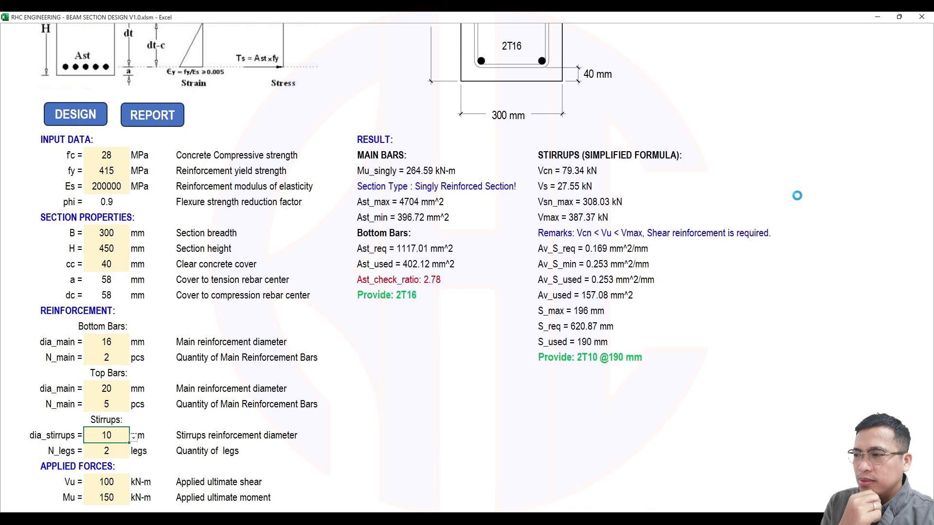
pyautogui.click(496, 300)
# Step: Set the bottom bar diameter to 20 mm and top bars back to 16 mm × 2
pyautogui.click(112, 344)
pyautogui.click(133, 344)
pyautogui.click(108, 382)
pyautogui.click(109, 361)
pyautogui.click(115, 391)
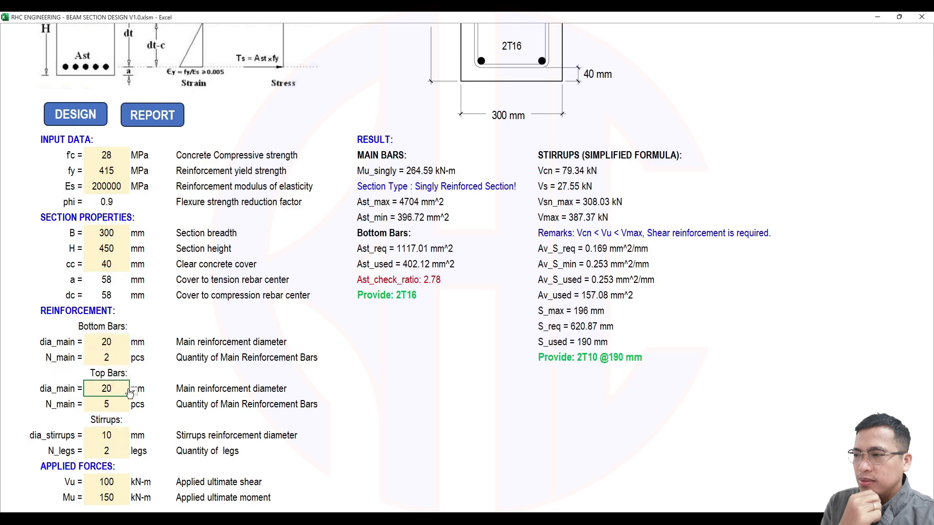
pyautogui.click(133, 390)
pyautogui.click(117, 419)
pyautogui.click(117, 407)
pyautogui.write('2')
pyautogui.press('Return')
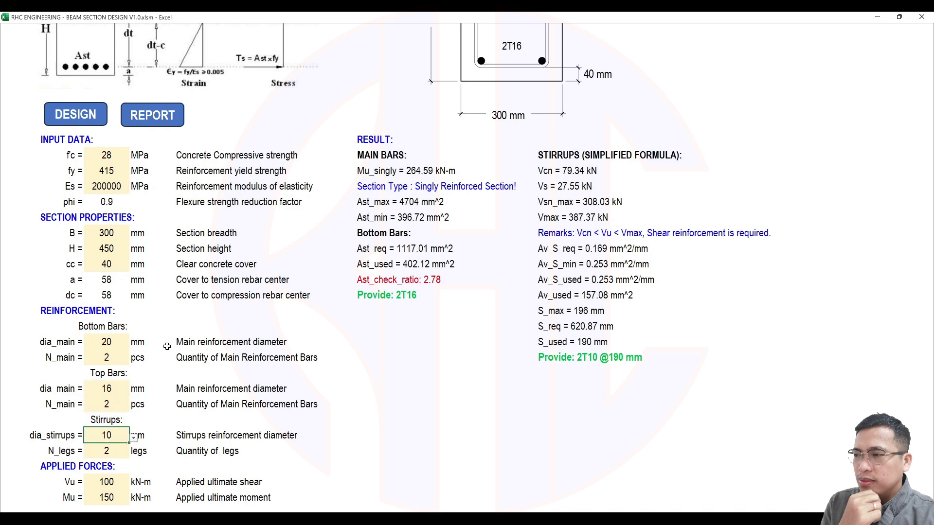
# Step: Enter 5 bottom bars and rerun the DESIGN calculation
pyautogui.click(124, 360)
pyautogui.write('5')
pyautogui.press('Return')
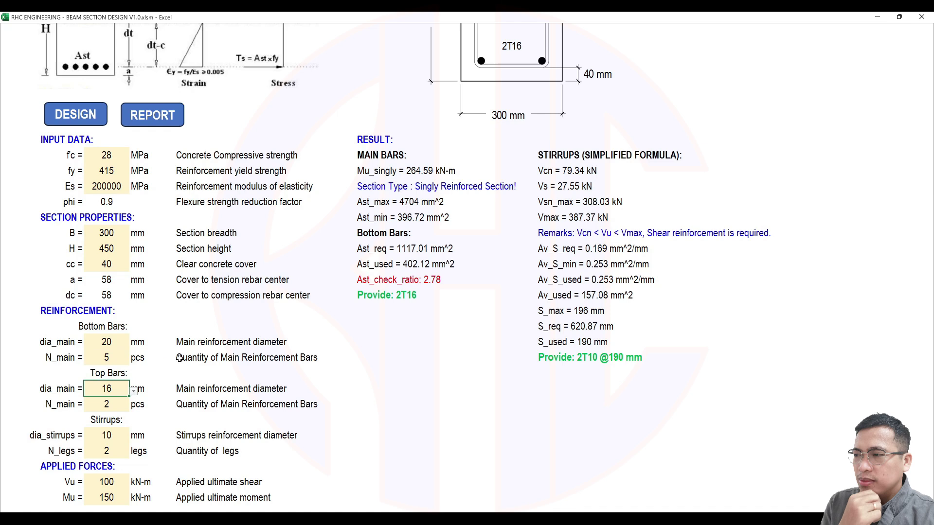
pyautogui.scroll(1, 87, 392)
pyautogui.click(77, 157)
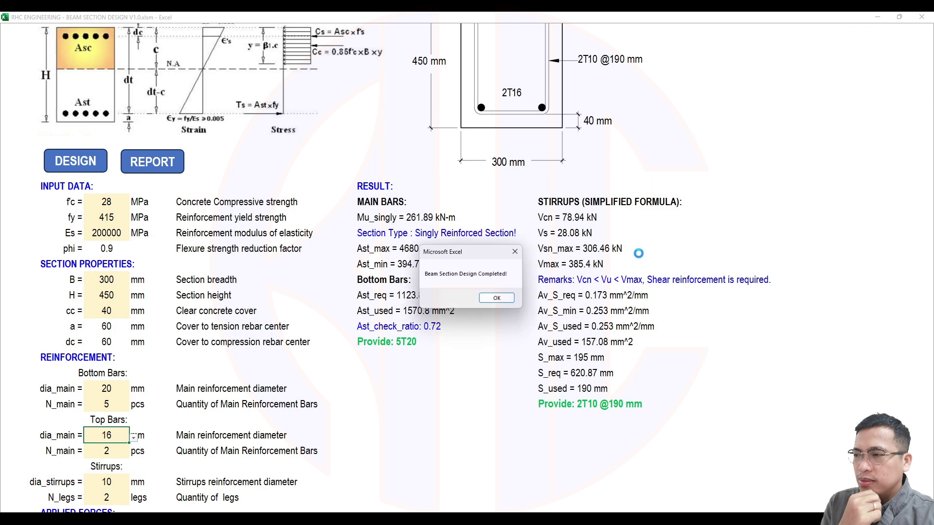
# Step: Dismiss the completion message and review the 5T20 bottom bars with check ratio 0.72
pyautogui.click(508, 308)
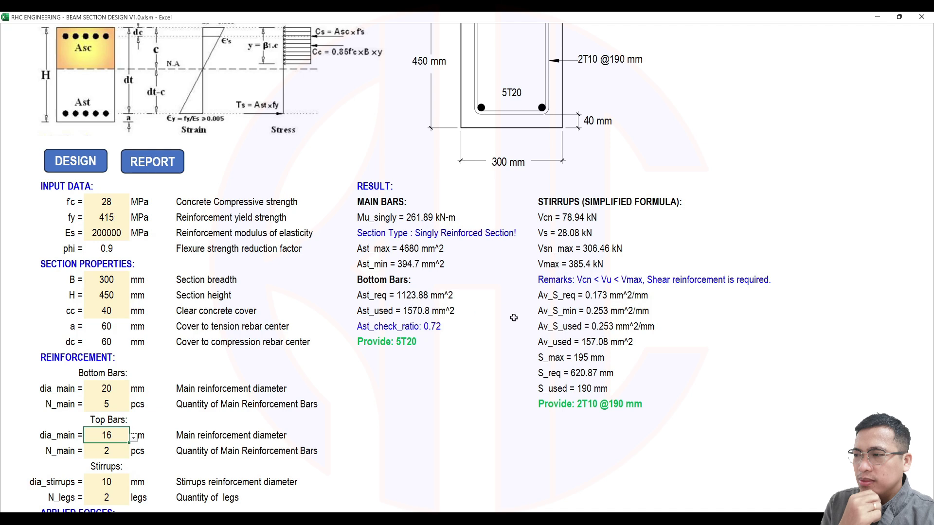
pyautogui.scroll(-1, 513, 317)
pyautogui.scroll(2, 513, 317)
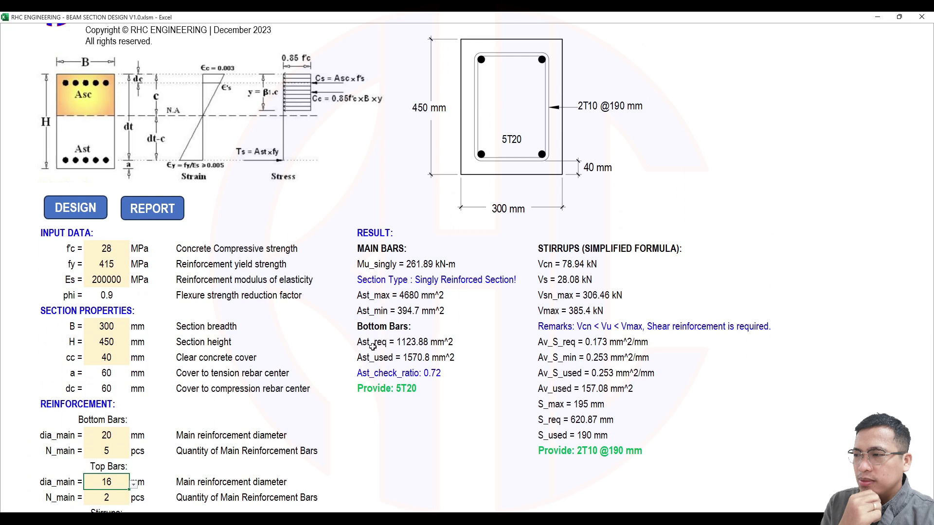
# Step: Verify the check ratio in the Casio emulator: 1123.88 ÷ 1570.8 = 0.7155
pyautogui.click(545, 510)
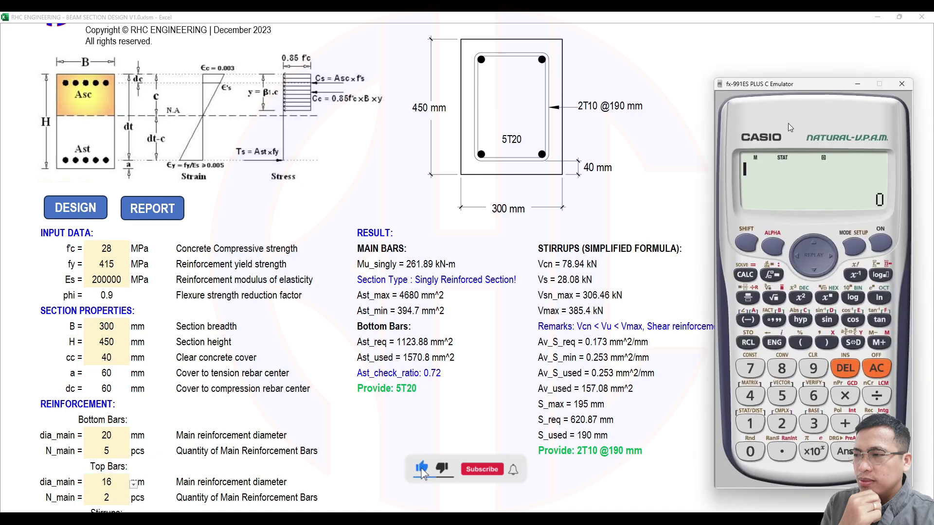
pyautogui.moveTo(790, 128); pyautogui.dragTo(680, 111)
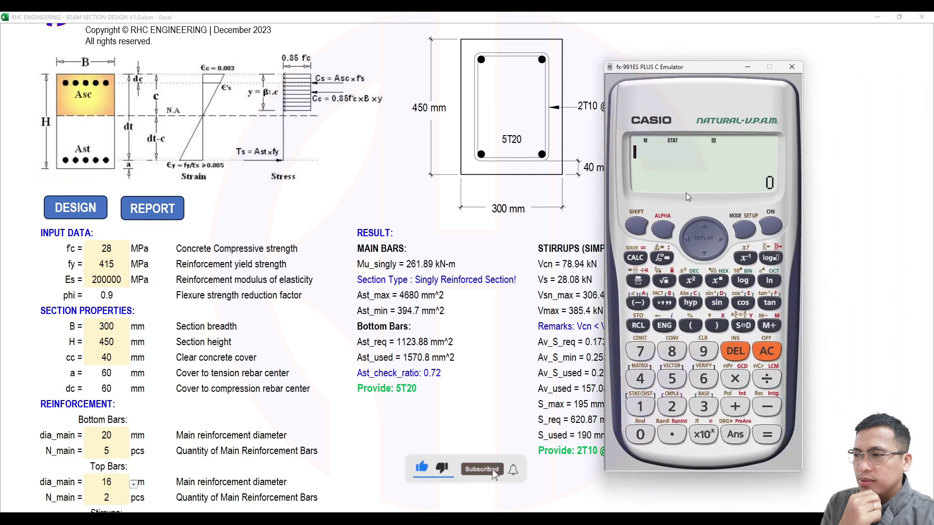
pyautogui.click(771, 360)
pyautogui.write('11')
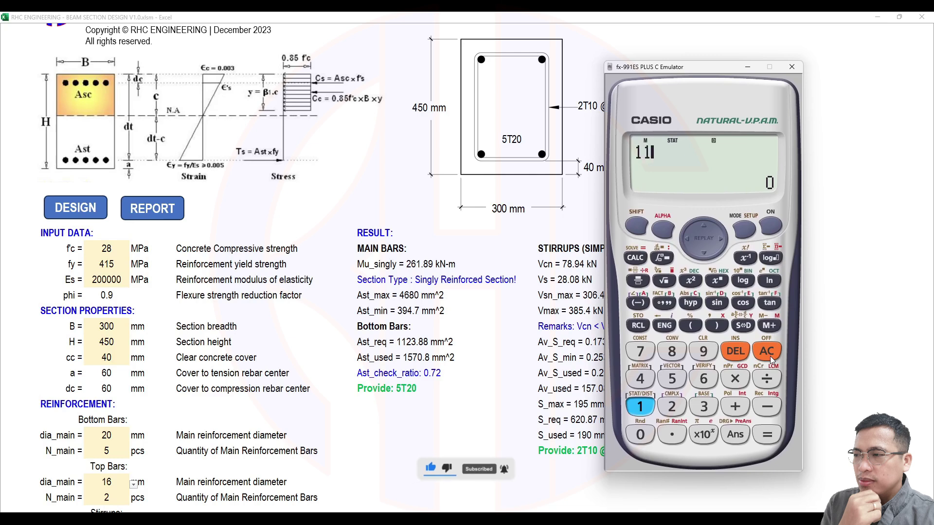
pyautogui.write('23.')
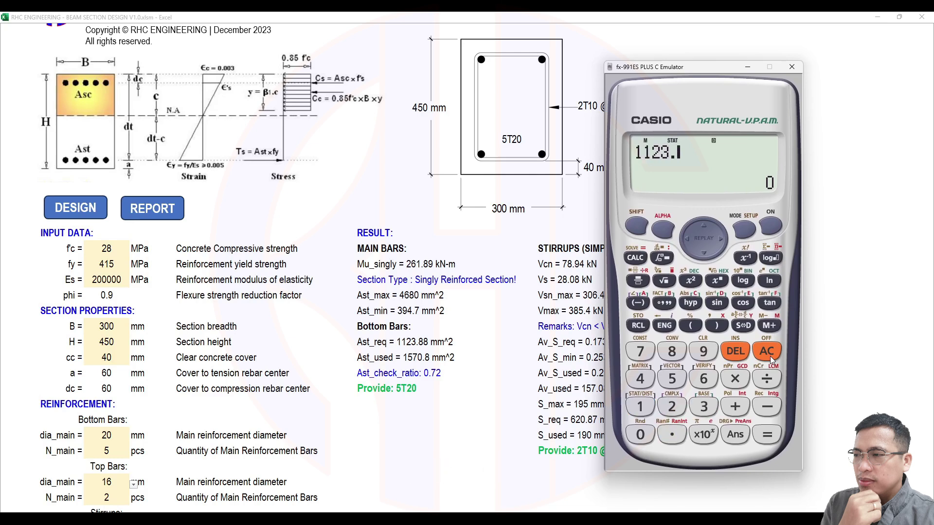
pyautogui.write('88/1570.8')
pyautogui.press('Return')
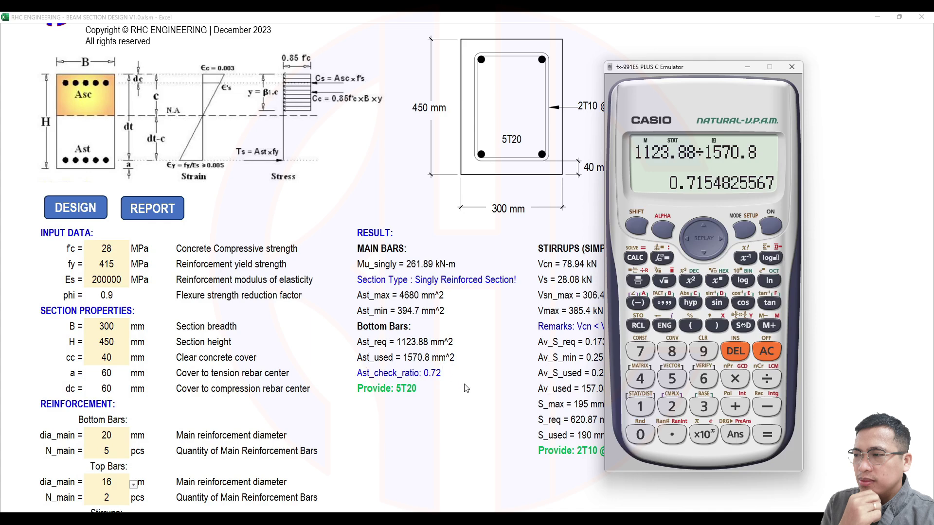
pyautogui.click(486, 421)
pyautogui.scroll(1, 627, 292)
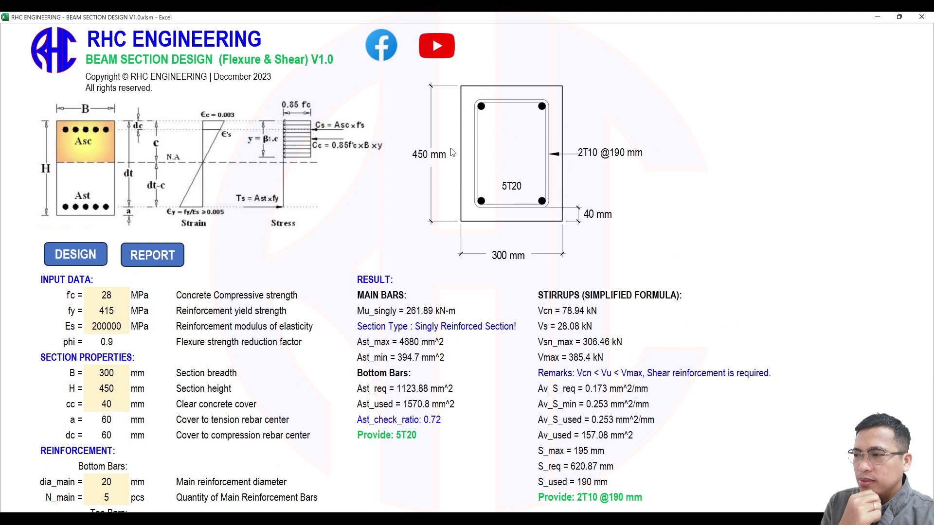
# Step: Change the section to height 400 mm and breadth 250 mm
pyautogui.scroll(-4, 445, 172)
pyautogui.scroll(-1, 445, 173)
pyautogui.scroll(2, 292, 219)
pyautogui.click(111, 248)
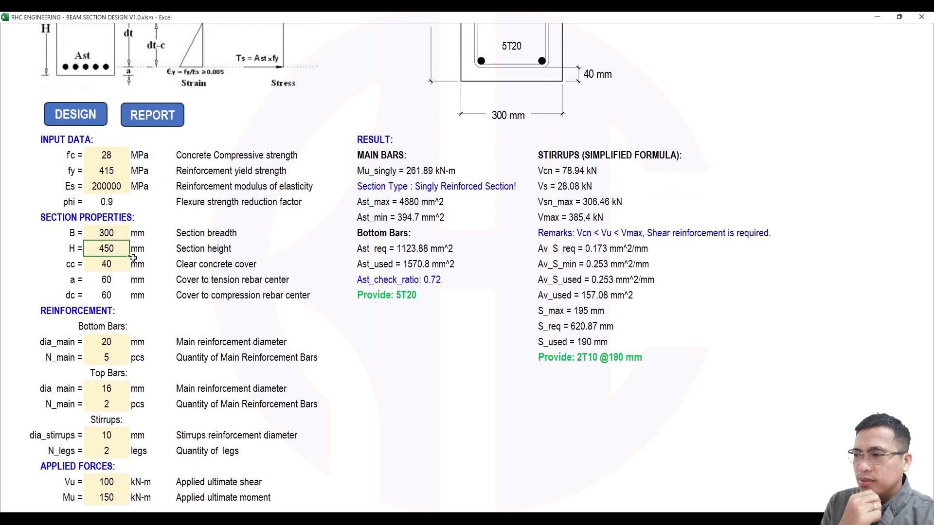
pyautogui.write('400')
pyautogui.press('Return')
pyautogui.scroll(1, 194, 313)
pyautogui.scroll(2, 196, 315)
pyautogui.click(103, 327)
pyautogui.write('250')
pyautogui.press('Return')
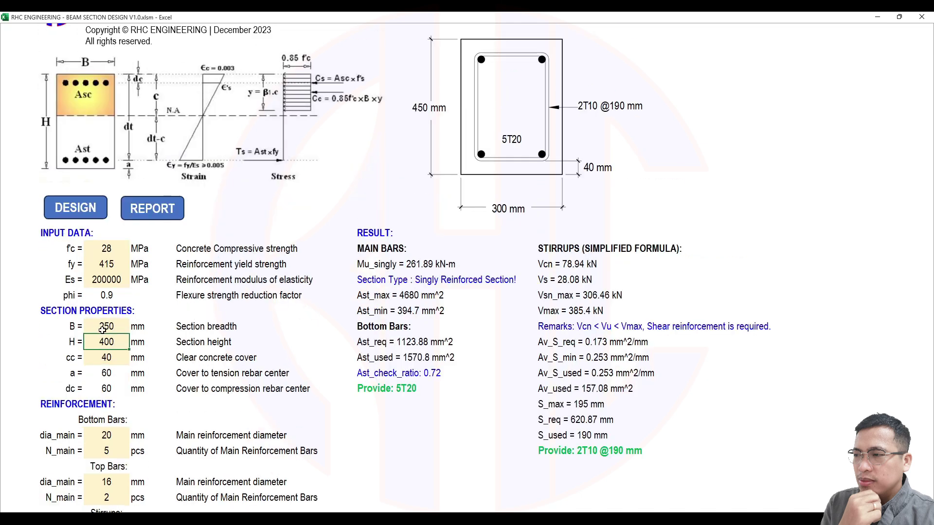
# Step: Set applied shear Vu to 150 and moment Mu to 200, then rerun DESIGN
pyautogui.scroll(-4, 107, 340)
pyautogui.click(115, 387)
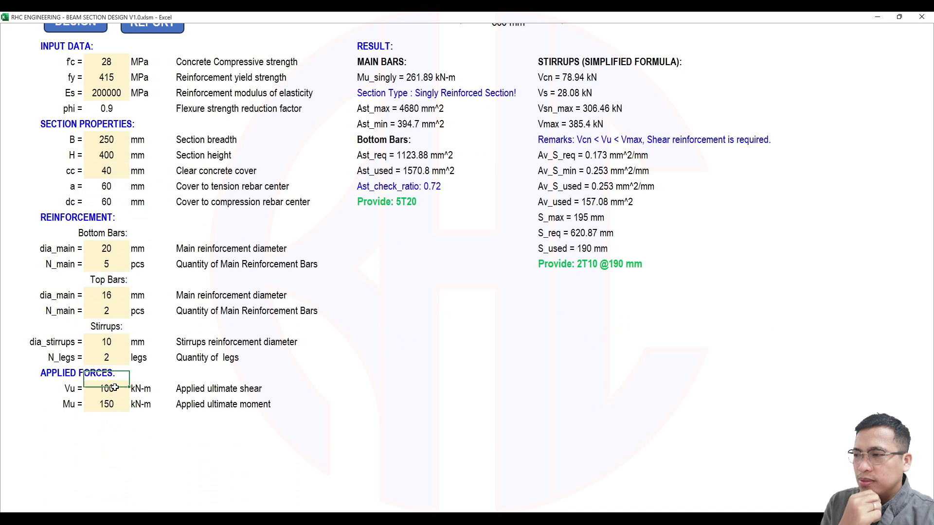
pyautogui.write('50')
pyautogui.press('Return')
pyautogui.write('200')
pyautogui.press('Return')
pyautogui.scroll(3, 114, 387)
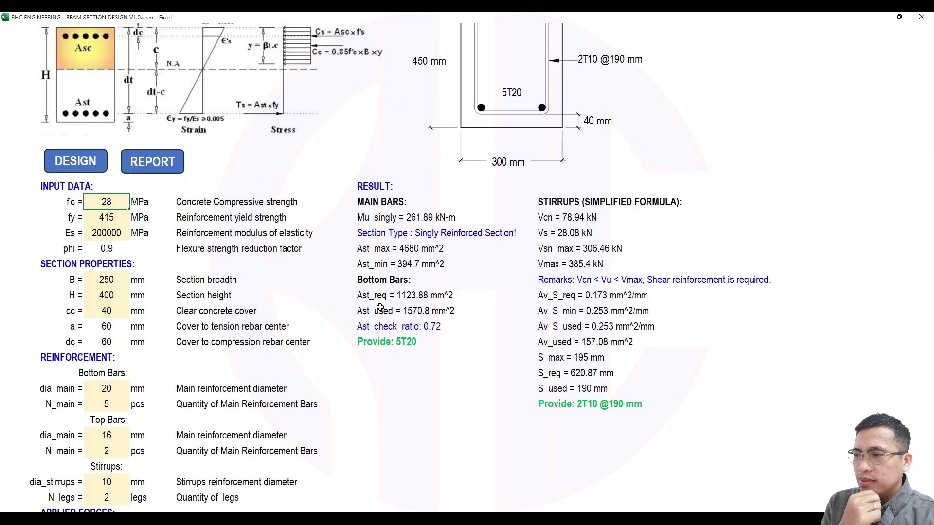
pyautogui.click(86, 162)
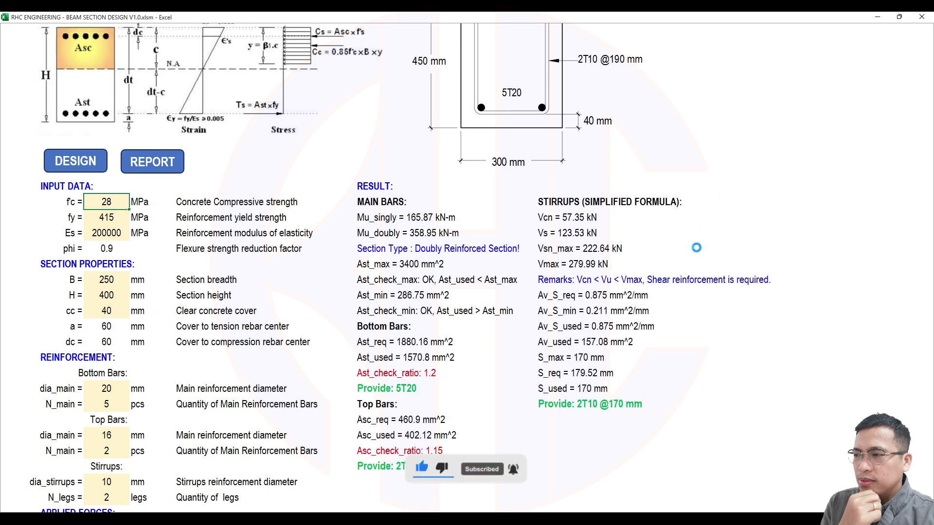
# Step: Dismiss the completion message, review the doubly reinforced results, and select the bottom bar count
pyautogui.click(511, 300)
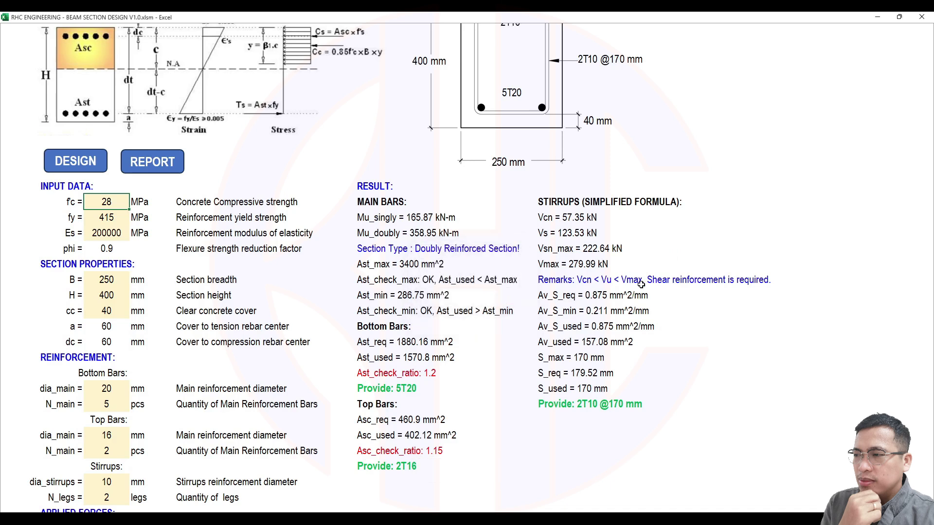
pyautogui.scroll(2, 641, 284)
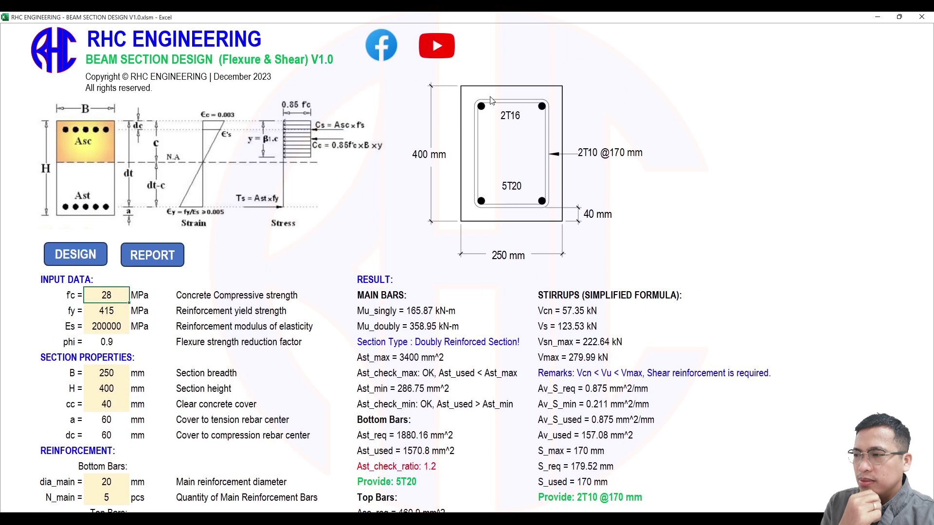
pyautogui.scroll(-3, 496, 121)
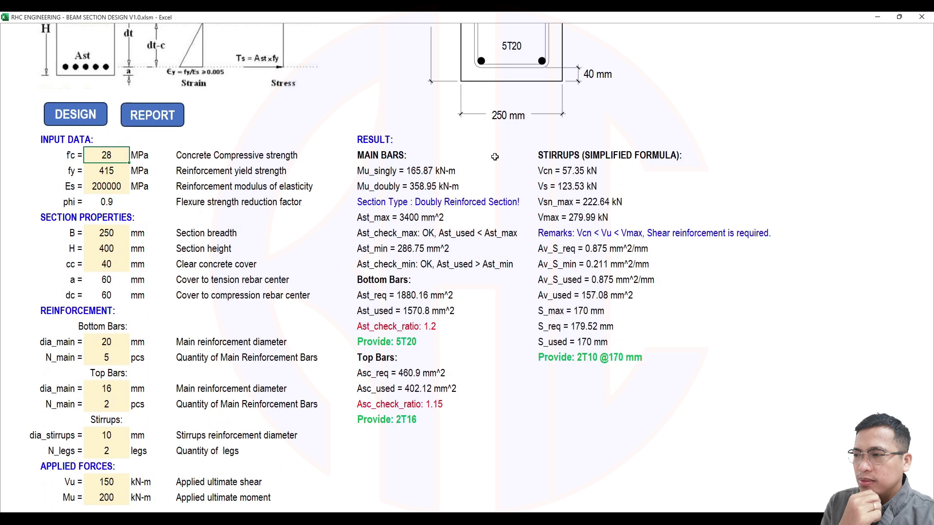
pyautogui.scroll(-3, 395, 301)
pyautogui.scroll(1, 407, 284)
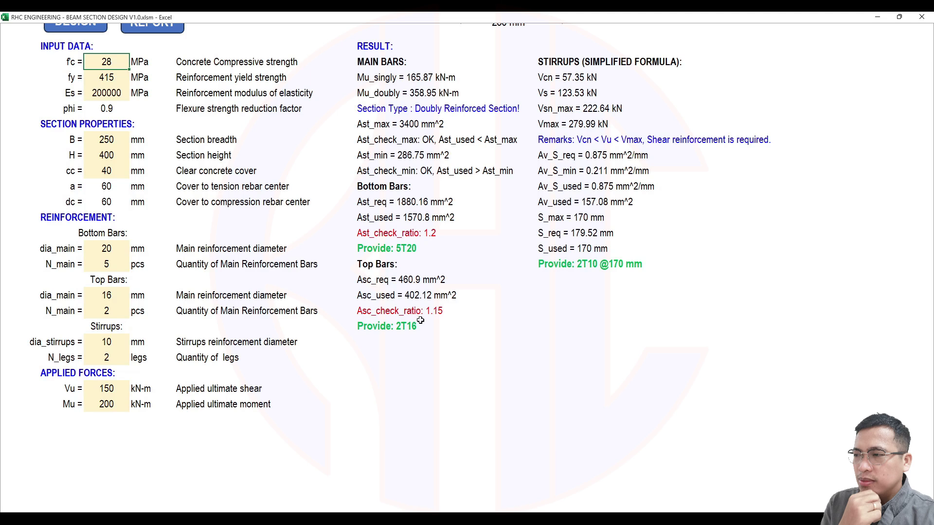
pyautogui.click(110, 263)
# Step: Set the bottom-bar quantity to 6 and review the beam design sheet
pyautogui.write('6')
pyautogui.press('Return')
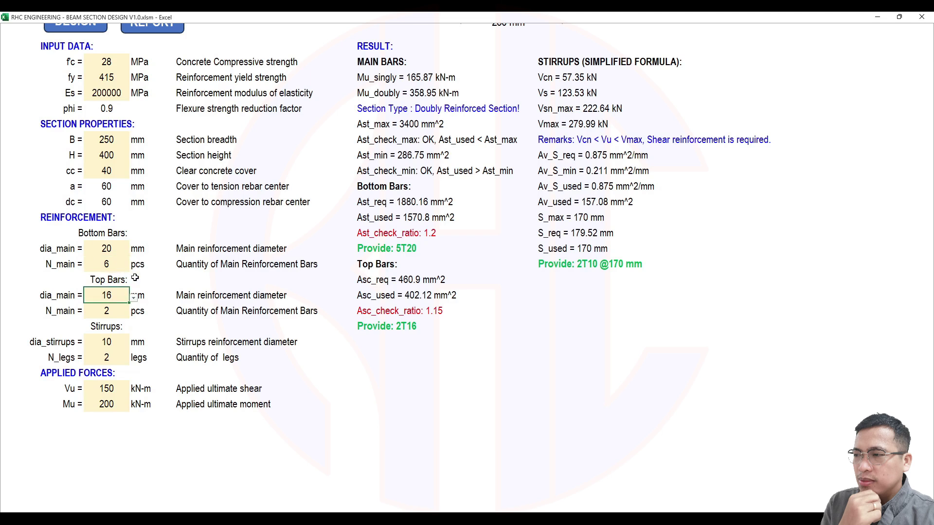
pyautogui.scroll(3, 238, 323)
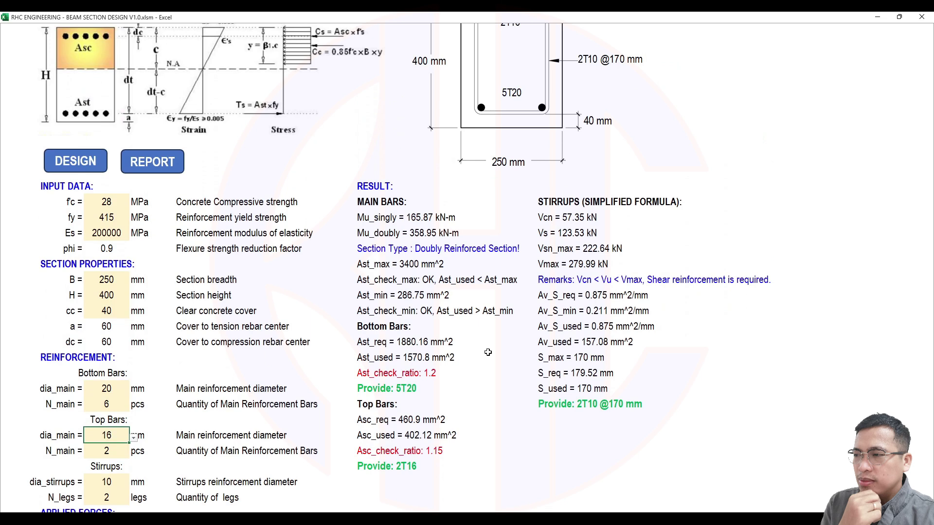
pyautogui.scroll(2, 488, 302)
pyautogui.scroll(-2, 341, 267)
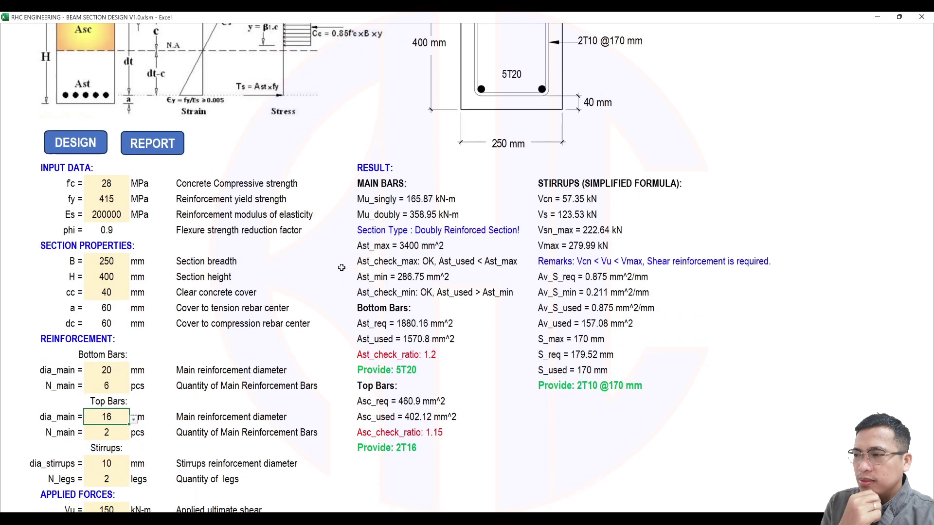
pyautogui.scroll(1, 340, 282)
pyautogui.scroll(1, 339, 285)
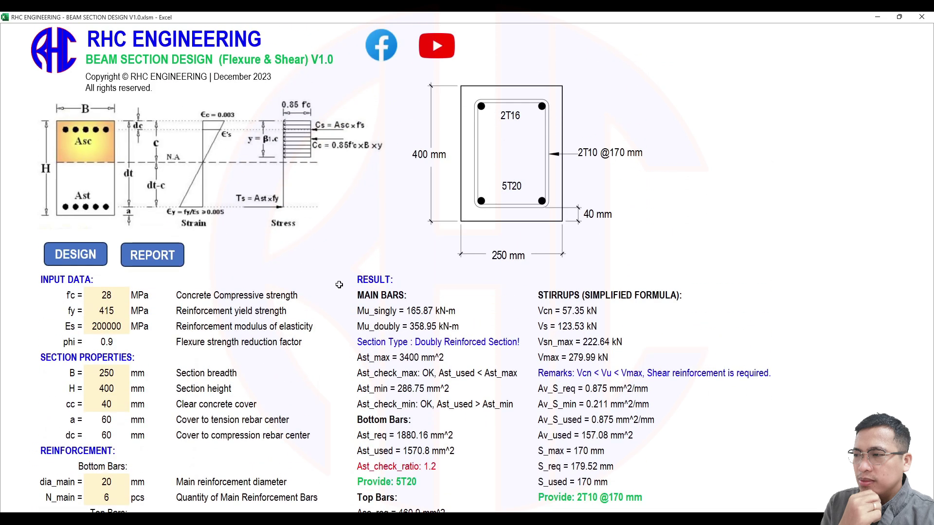
pyautogui.scroll(-3, 338, 291)
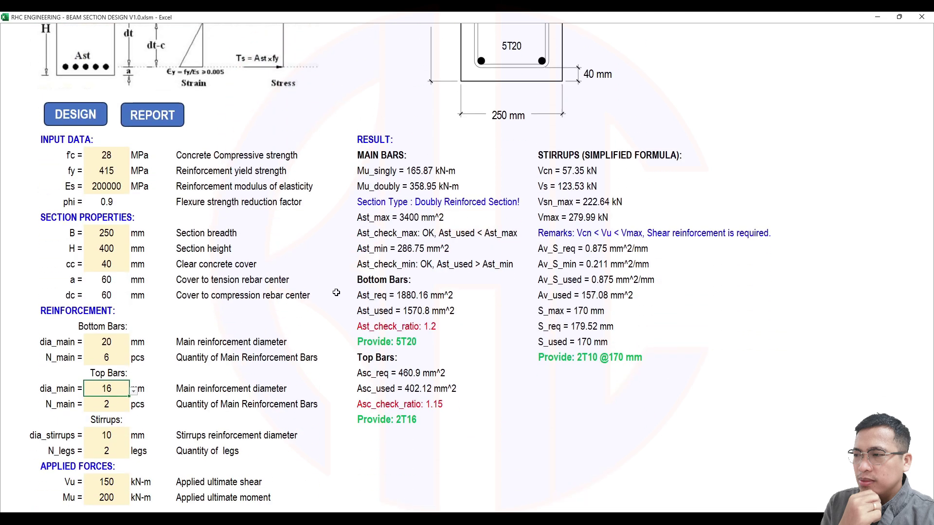
pyautogui.scroll(1, 337, 296)
pyautogui.scroll(-2, 337, 300)
pyautogui.scroll(-1, 334, 297)
pyautogui.scroll(1, 333, 301)
pyautogui.scroll(2, 332, 303)
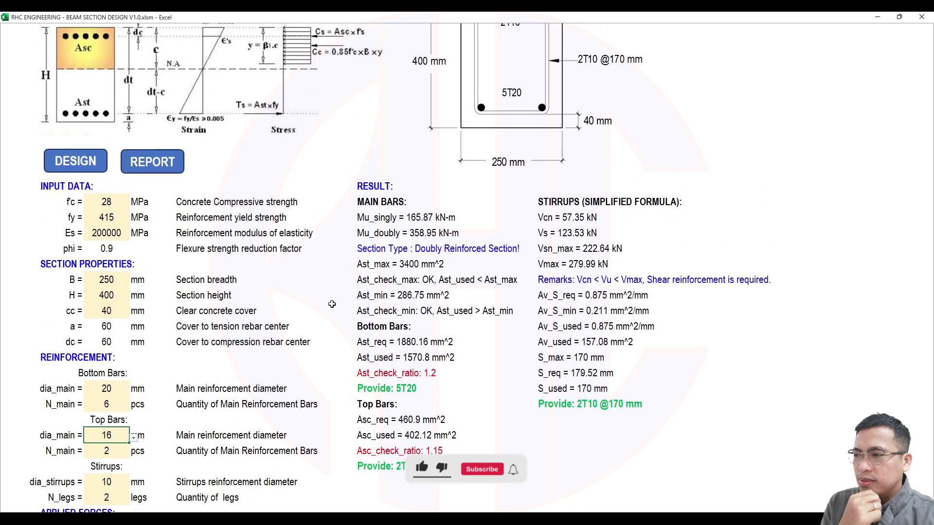
pyautogui.scroll(-1, 332, 303)
pyautogui.scroll(-2, 332, 303)
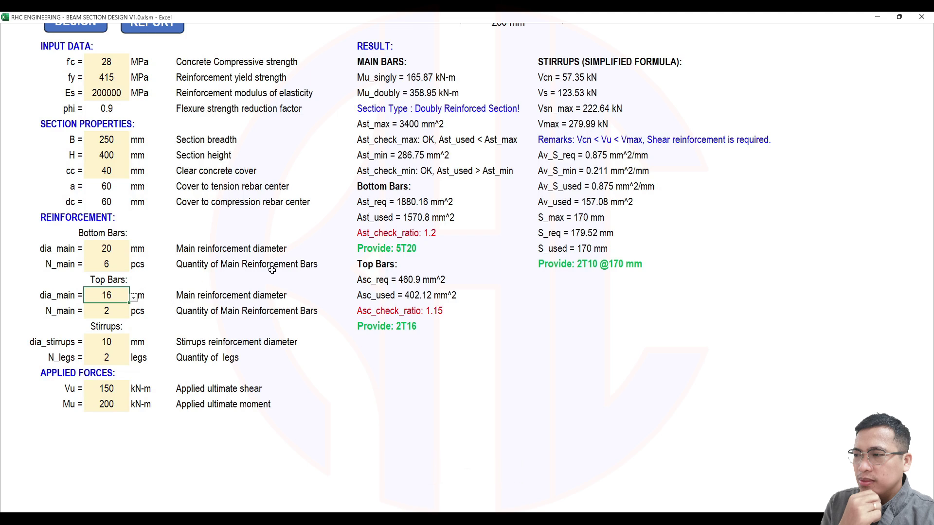
# Step: Change the top-bar N_main from 2 to 3
pyautogui.click(103, 311)
pyautogui.write('3')
pyautogui.press('Return')
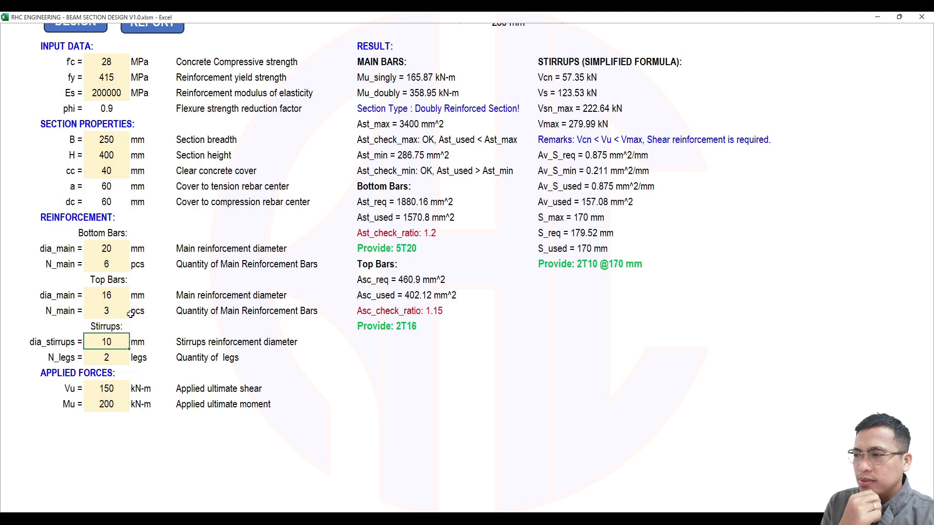
pyautogui.scroll(3, 254, 344)
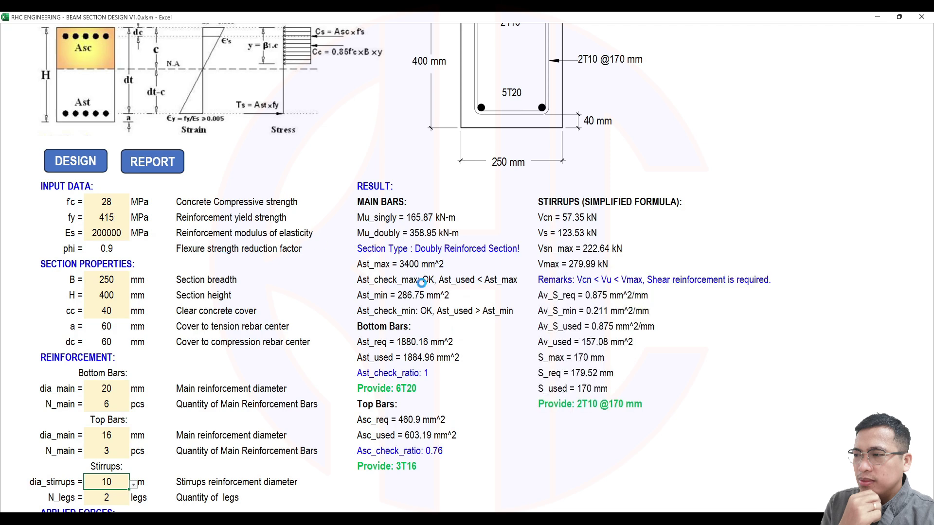
# Step: Rerun DESIGN, now giving 6T20 bottom (ratio 1) and 3T16 top (ratio 0.76)
pyautogui.click(496, 298)
pyautogui.scroll(-1, 464, 363)
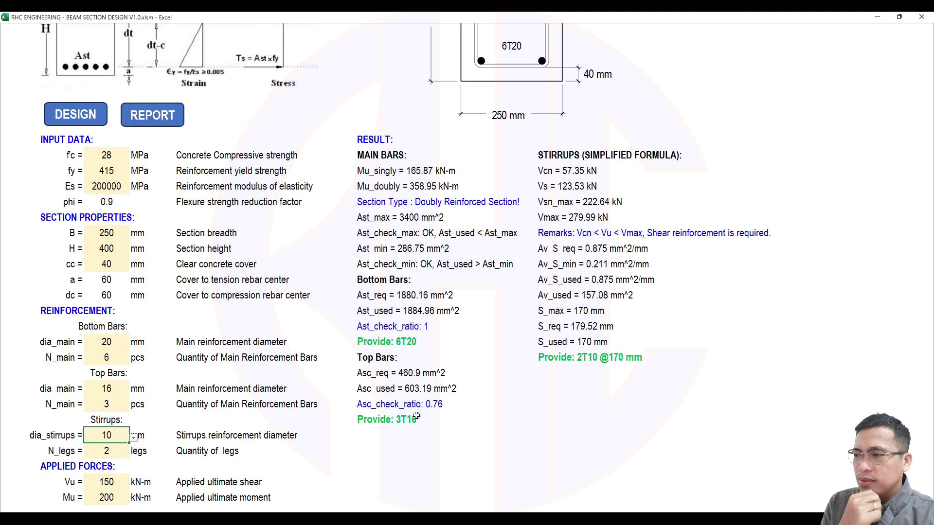
pyautogui.scroll(1, 412, 415)
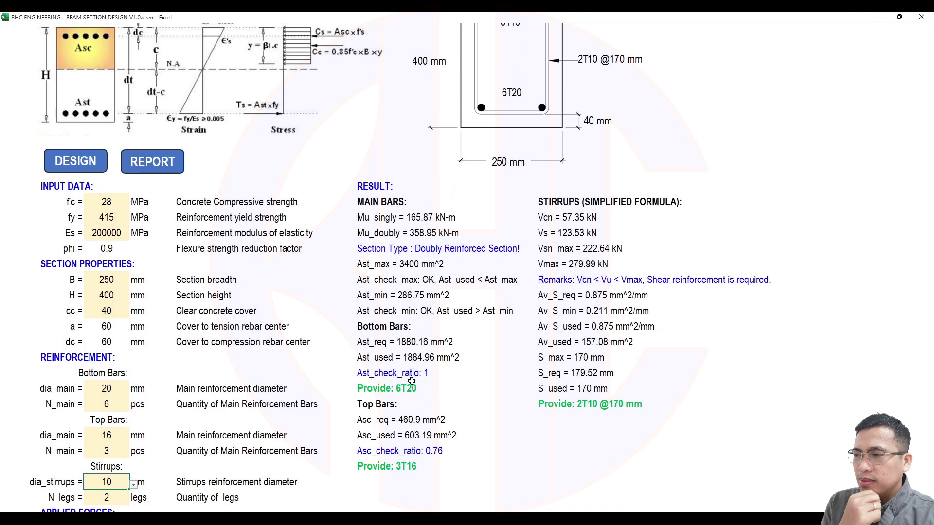
pyautogui.scroll(-1, 413, 375)
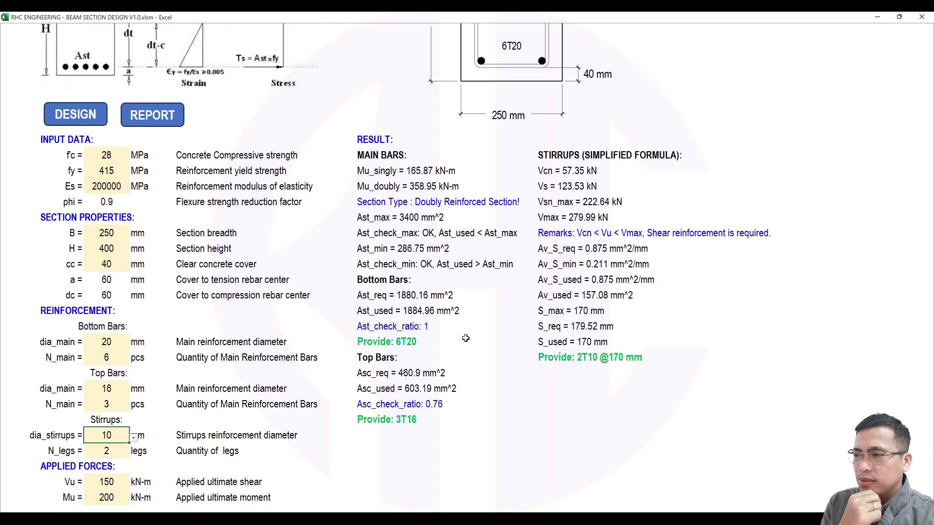
pyautogui.scroll(3, 462, 374)
pyautogui.scroll(-2, 454, 385)
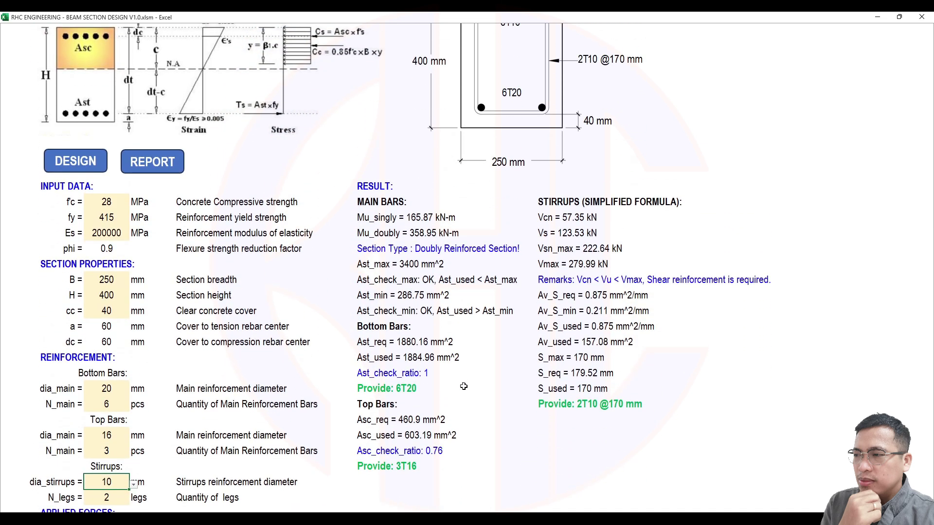
# Step: Set the bottom-bar diameter dia_main to 25 mm
pyautogui.scroll(-1, 454, 385)
pyautogui.click(110, 358)
pyautogui.click(120, 342)
pyautogui.click(133, 344)
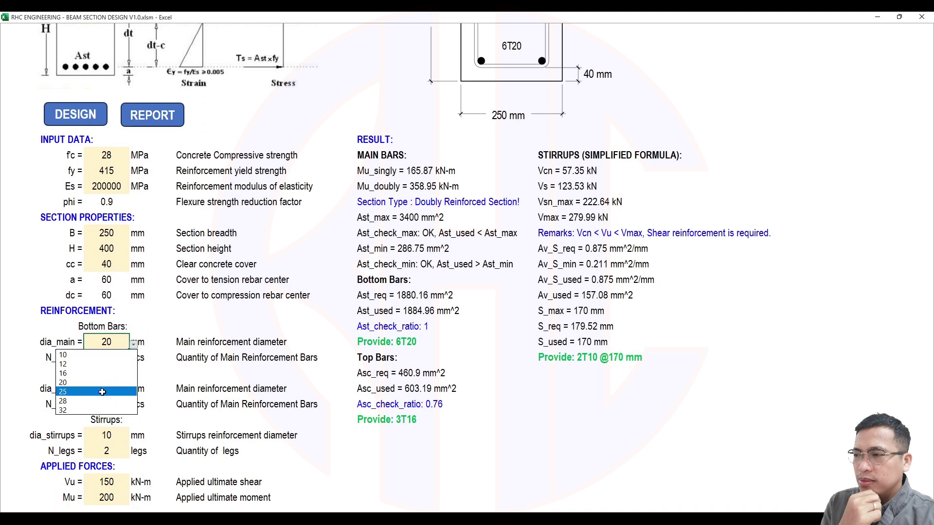
pyautogui.click(122, 388)
pyautogui.scroll(1, 116, 389)
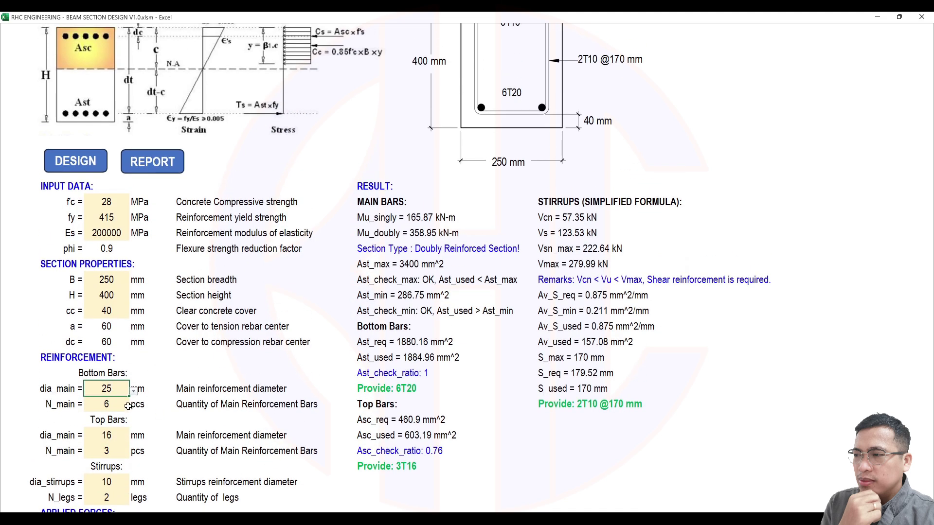
pyautogui.click(109, 404)
pyautogui.write('5')
pyautogui.press('Return')
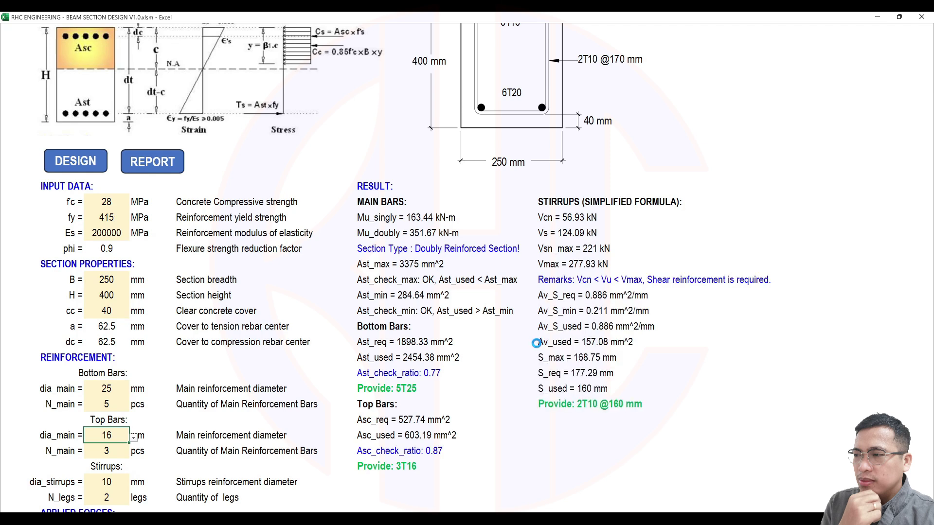
pyautogui.click(496, 297)
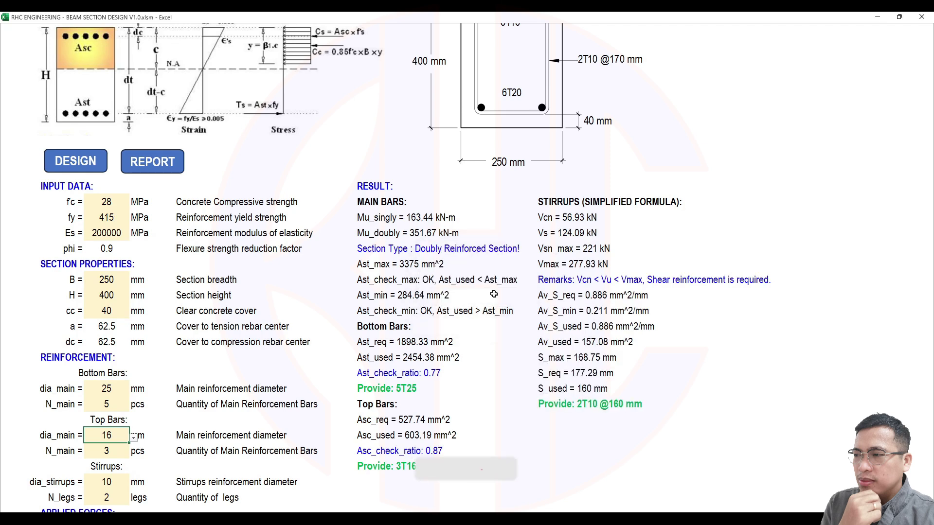
pyautogui.scroll(-1, 494, 354)
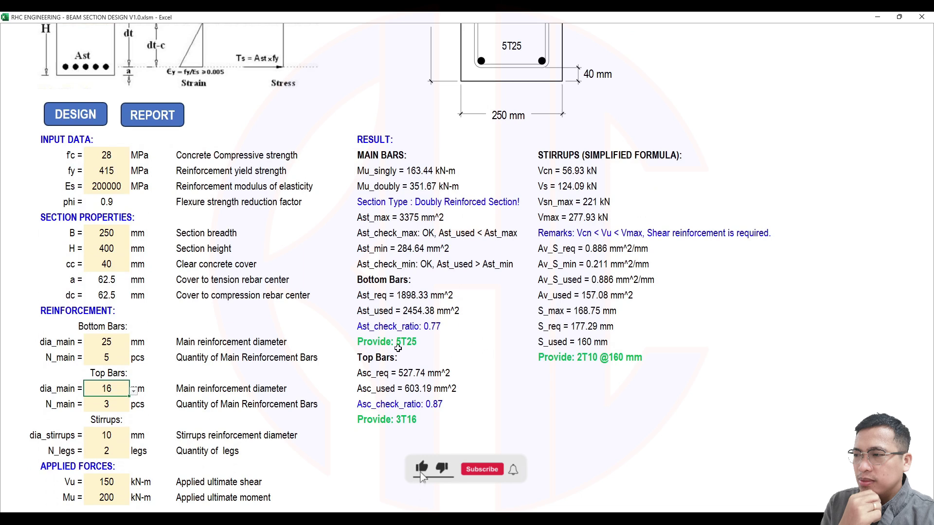
pyautogui.scroll(3, 575, 102)
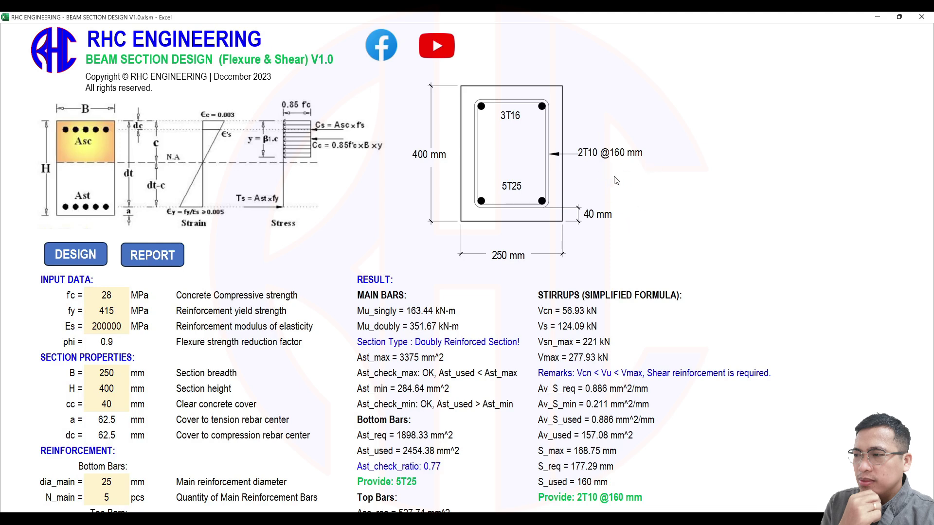
pyautogui.scroll(-4, 628, 200)
pyautogui.scroll(4, 627, 201)
pyautogui.scroll(-2, 627, 215)
pyautogui.scroll(2, 627, 215)
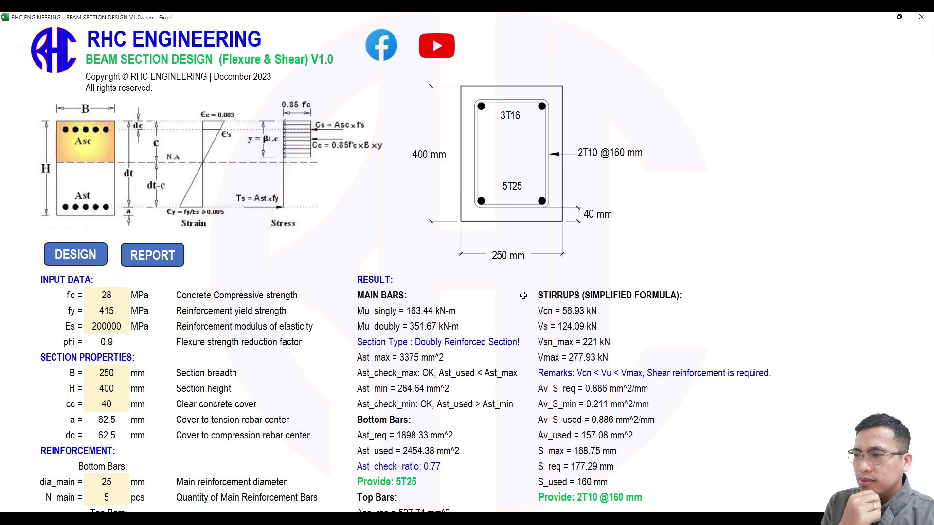
# Step: Generate the beam report and save it as the PDF 'Beam Design Section'
pyautogui.click(167, 263)
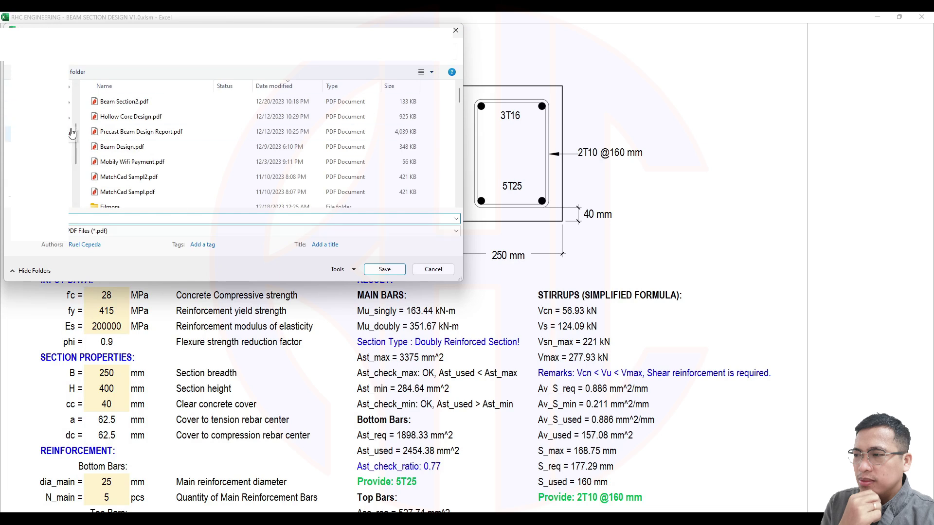
pyautogui.click(144, 102)
pyautogui.click(132, 217)
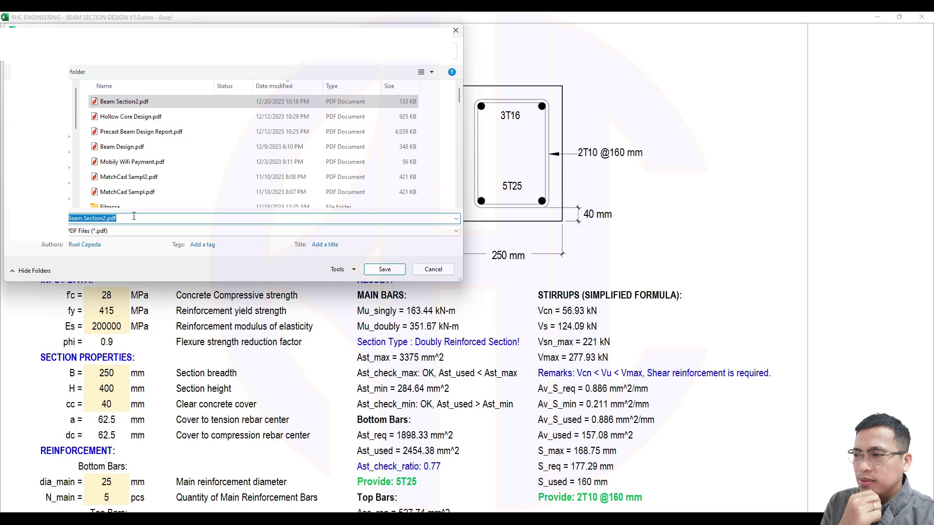
pyautogui.write('Beam ')
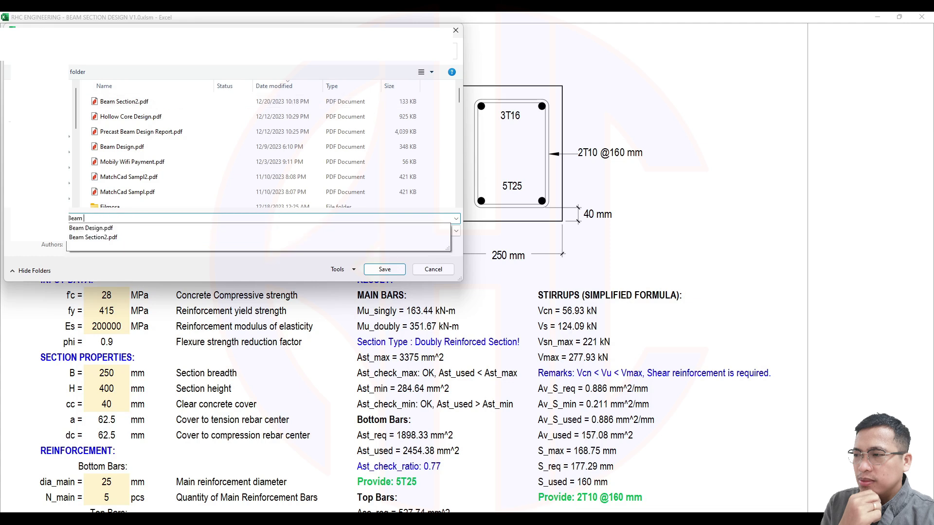
pyautogui.write('D')
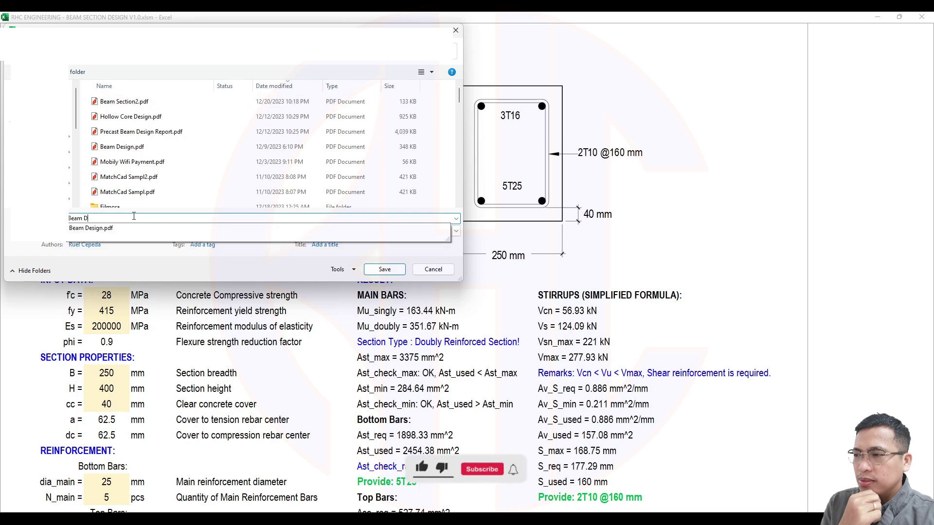
pyautogui.write('esign Sect')
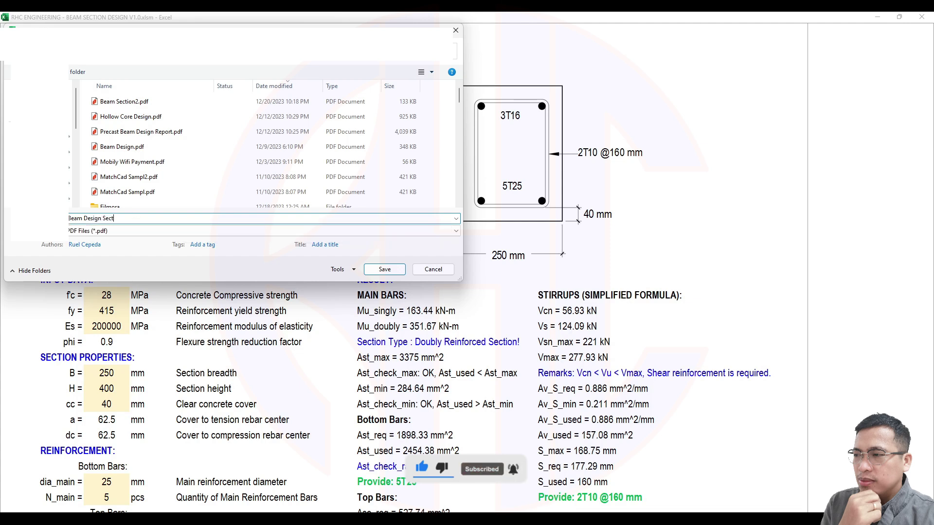
pyautogui.write('ion')
pyautogui.click(380, 268)
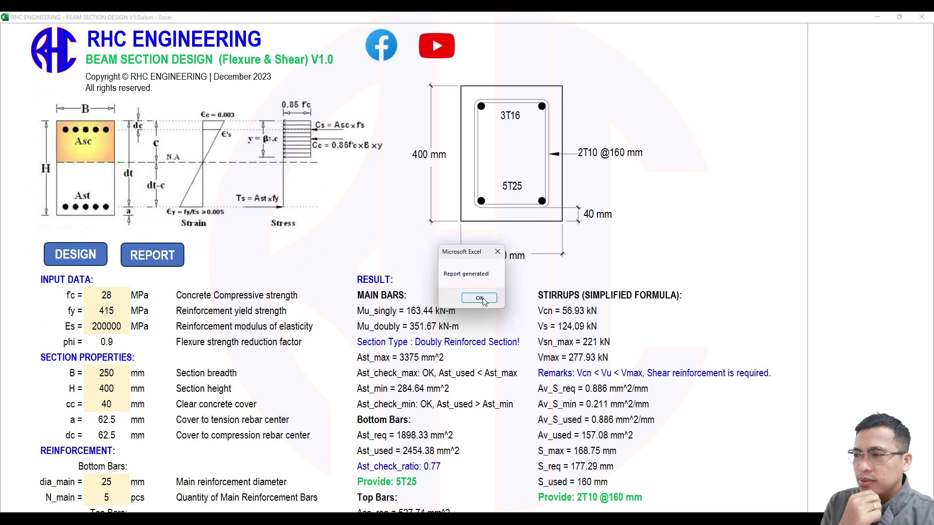
# Step: Dismiss the Report generated! notice, review the two-page PDF, and return to Excel
pyautogui.click(479, 298)
pyautogui.scroll(-3, 567, 187)
pyautogui.scroll(1, 567, 187)
pyautogui.scroll(-2, 579, 235)
pyautogui.scroll(1, 645, 186)
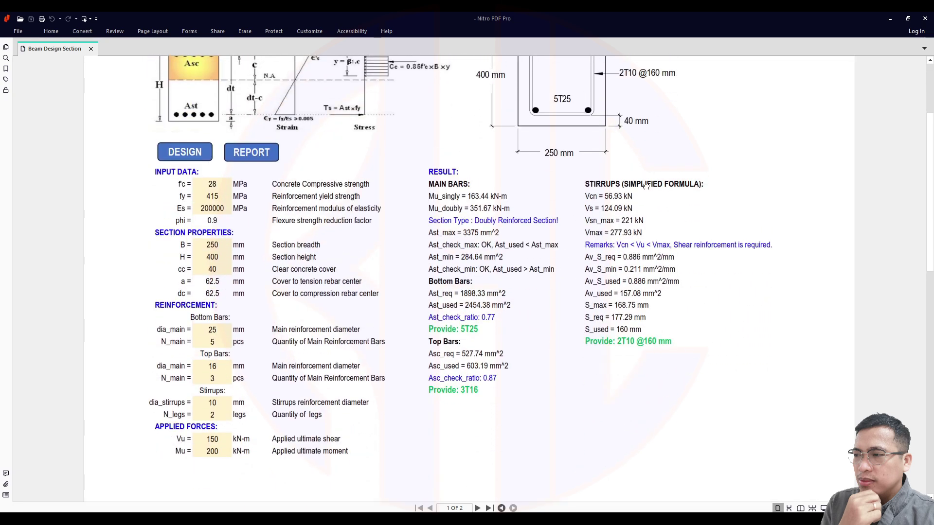
pyautogui.scroll(2, 729, 240)
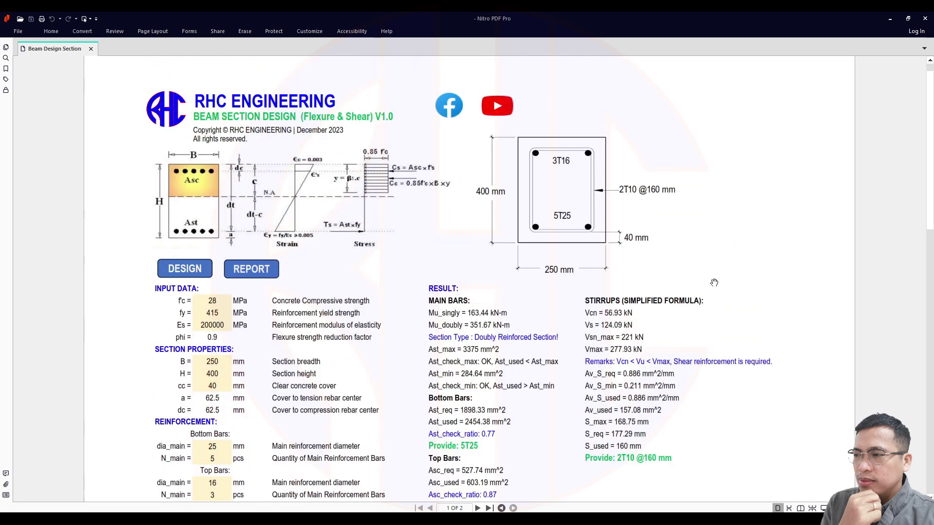
pyautogui.hotkey('alt', 'Tab')
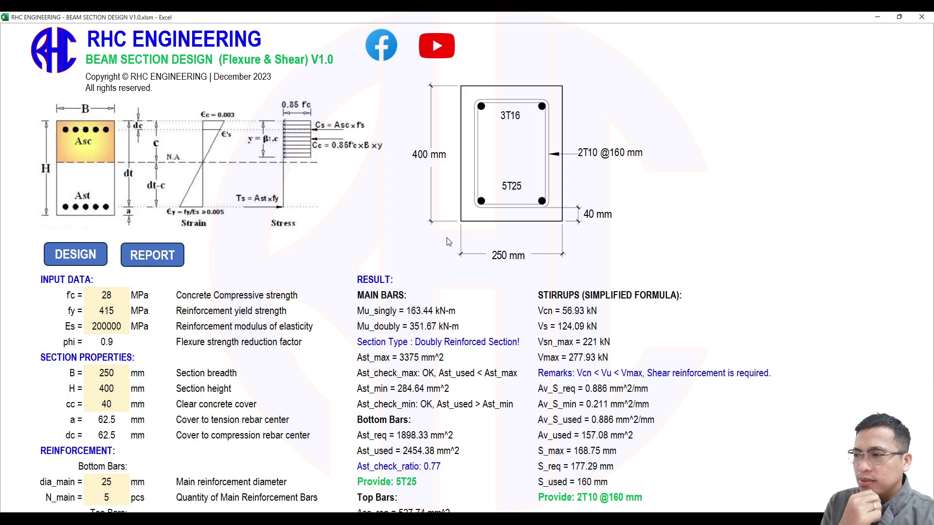
pyautogui.scroll(-3, 449, 241)
pyautogui.scroll(2, 504, 225)
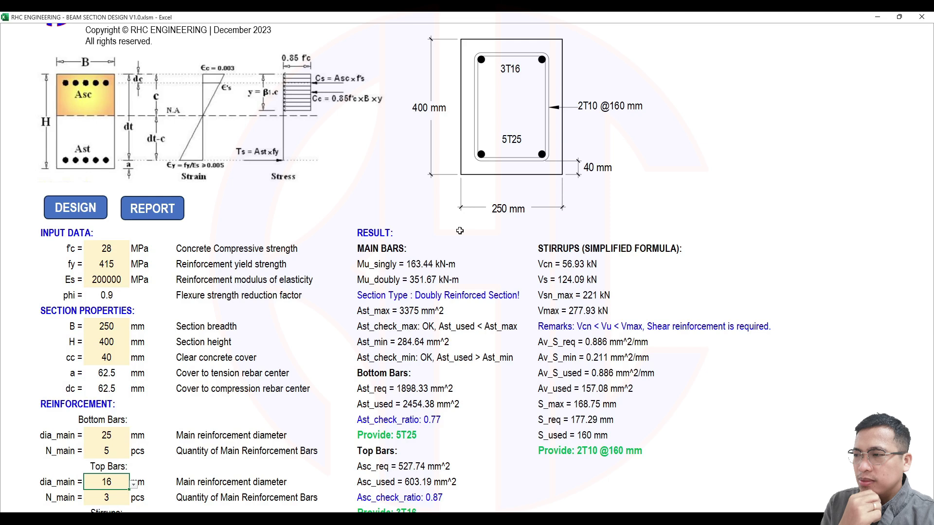
pyautogui.scroll(1, 460, 230)
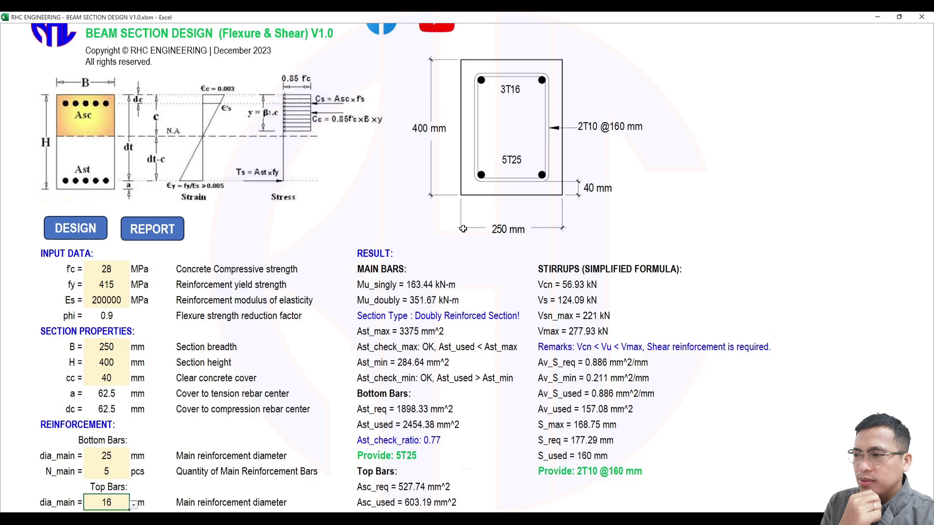